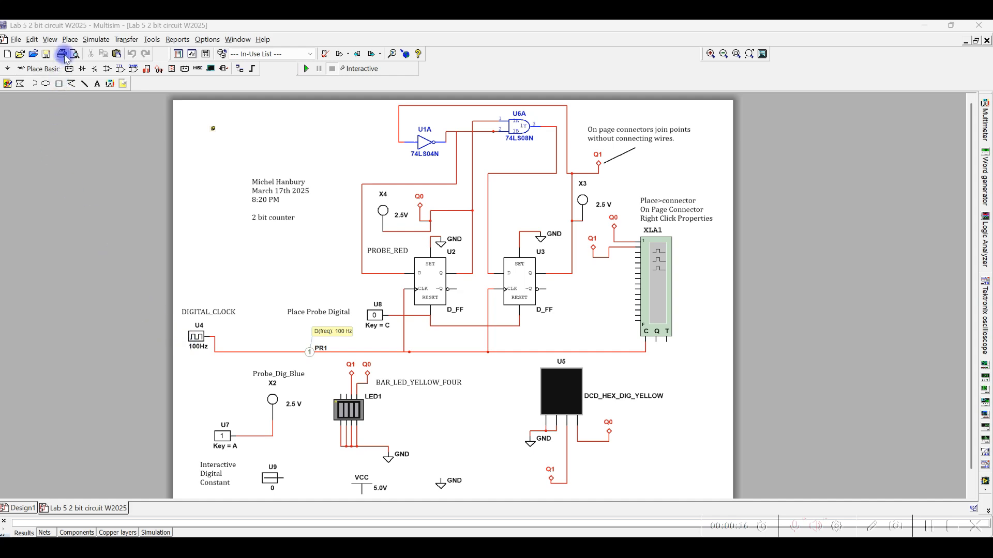
Search the component database for DIGITAL_CLOCK and place one in the empty area above the schematic's title text.
click(70, 41)
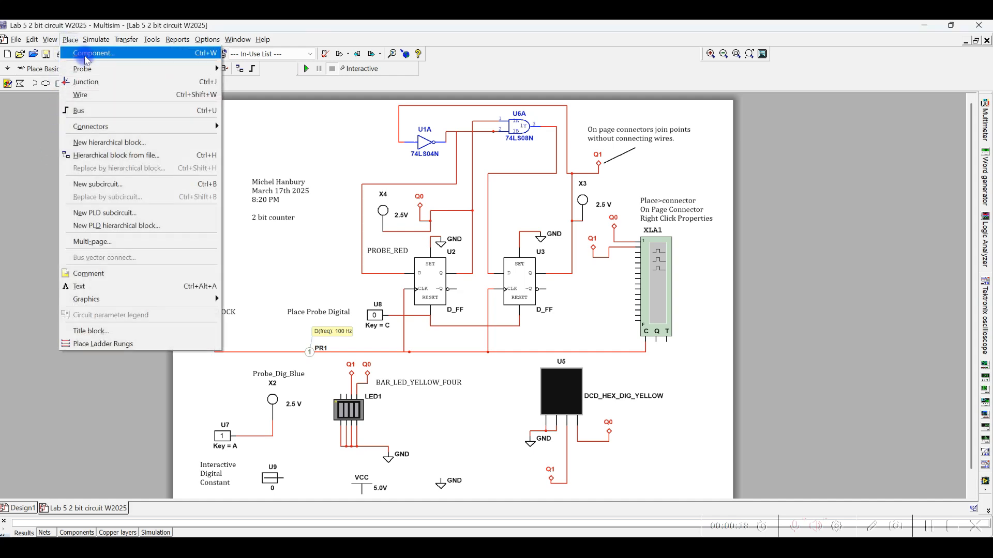
click(75, 53)
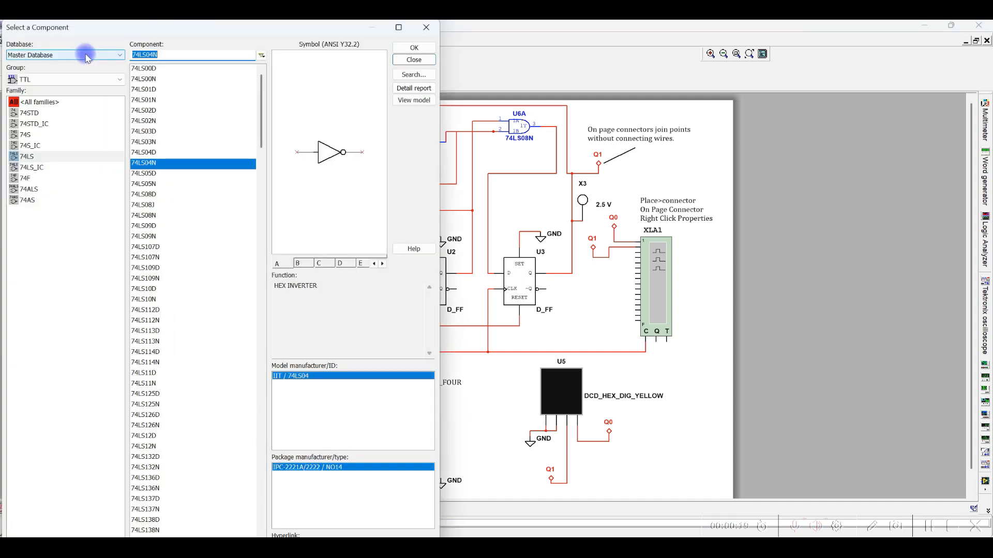
click(414, 75)
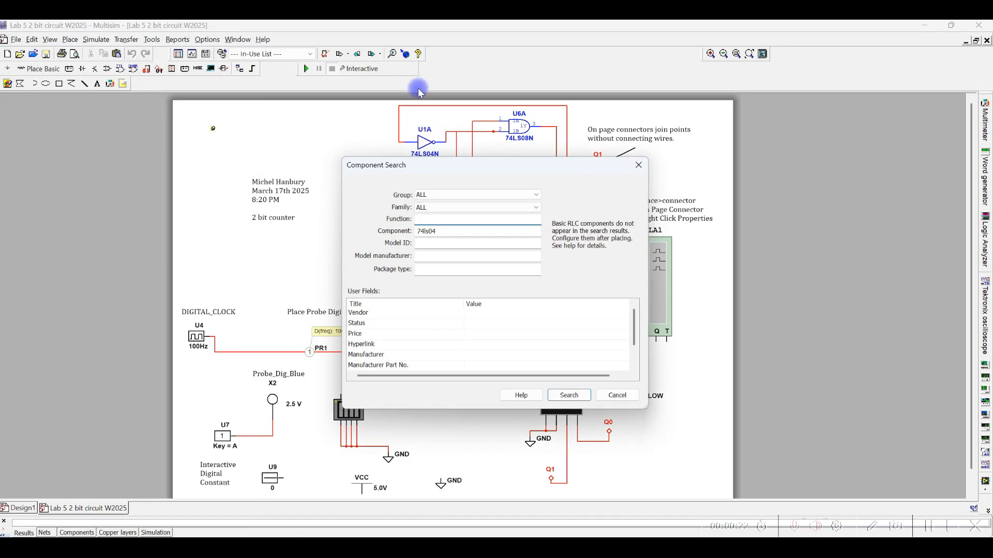
double_click(416, 233)
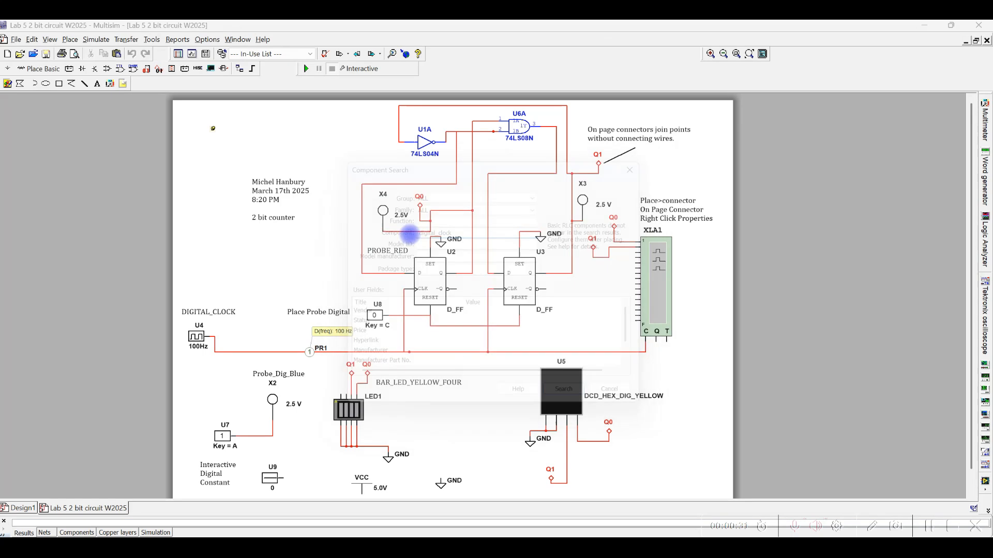
key(Return)
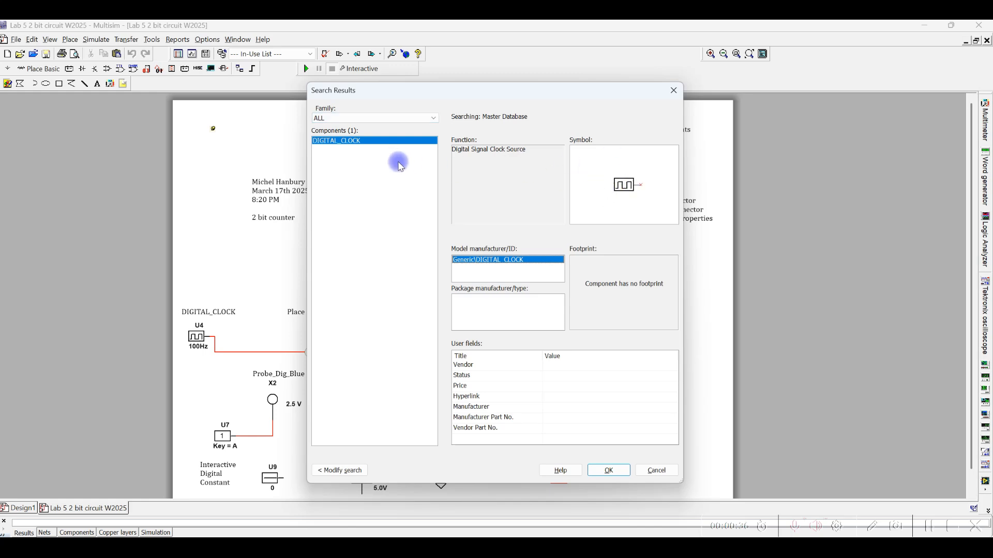
click(609, 470)
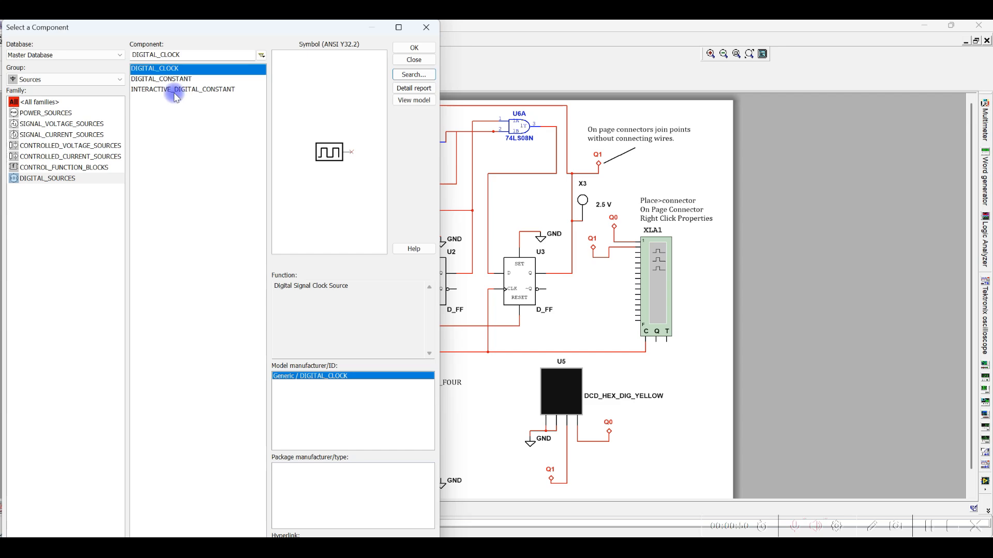
click(421, 48)
click(257, 126)
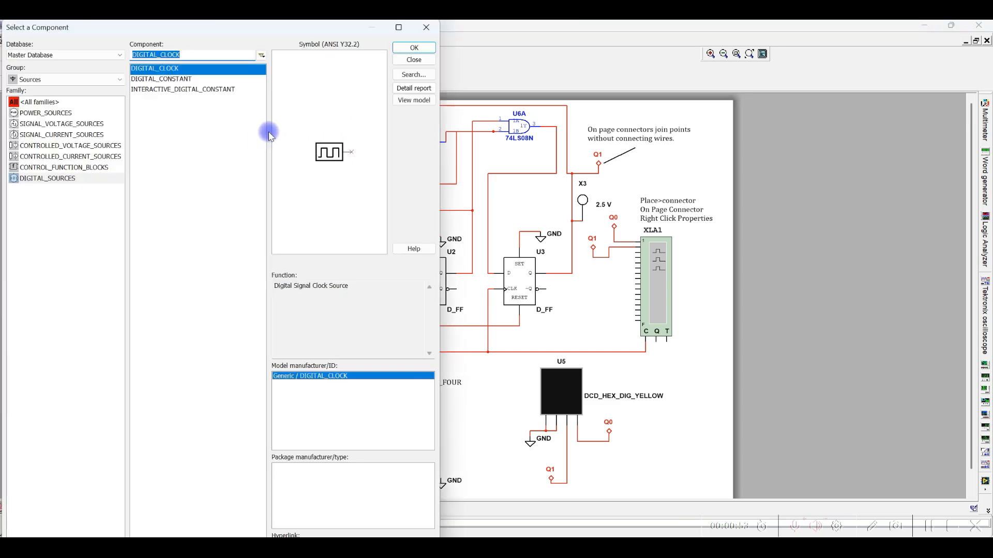
click(416, 63)
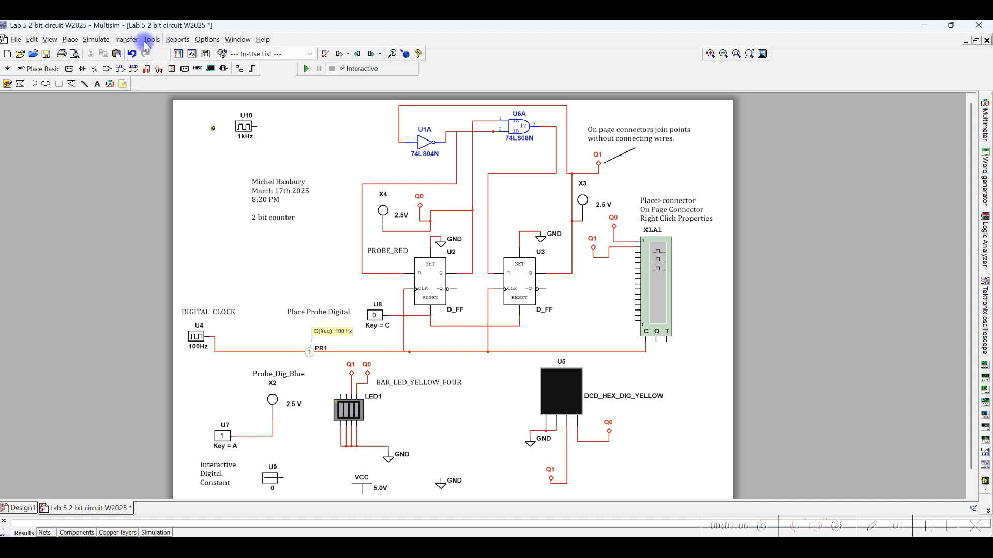
Place a DIGITAL_CONSTANT below the new 1 kHz clock and an INTERACTIVE_DIGITAL_CONSTANT beside that clock.
click(68, 40)
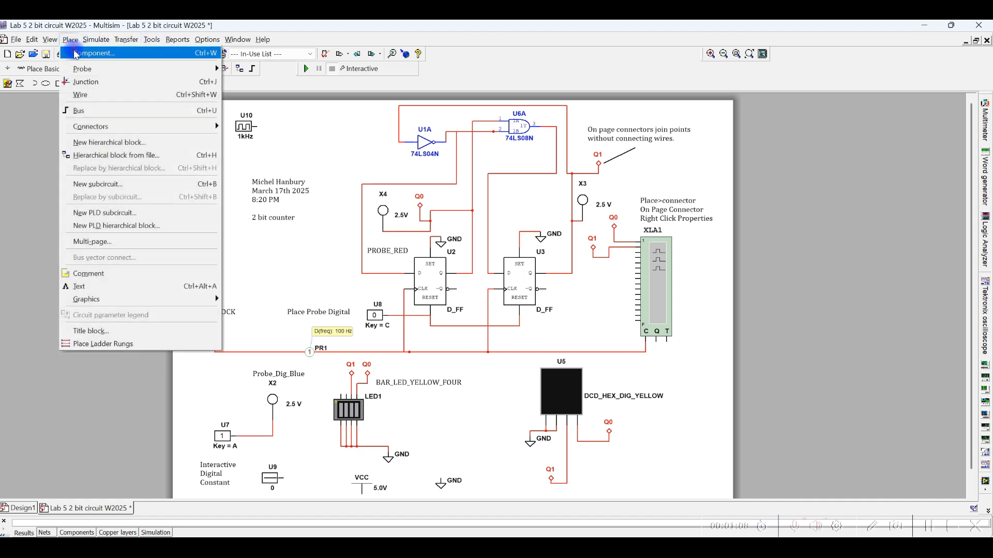
click(74, 53)
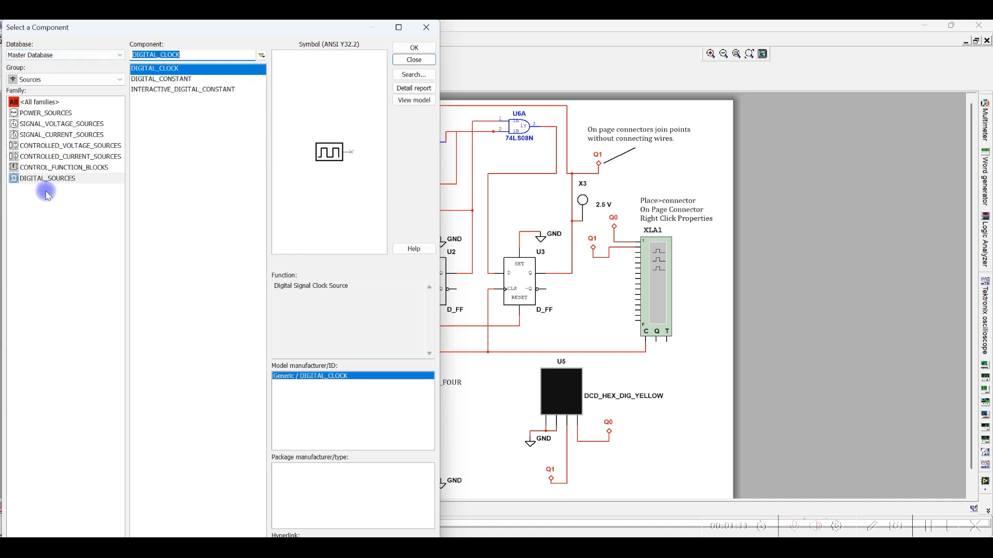
double_click(162, 82)
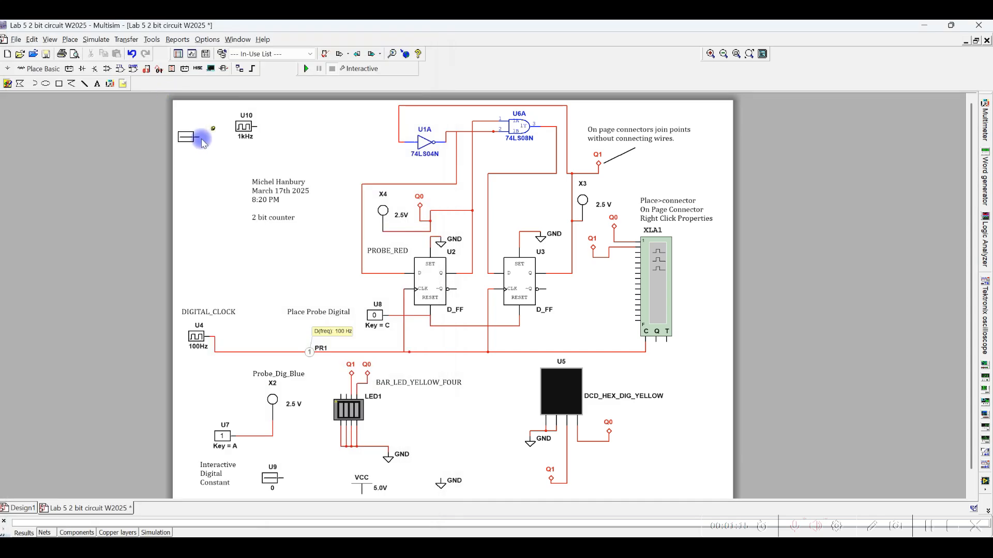
click(229, 167)
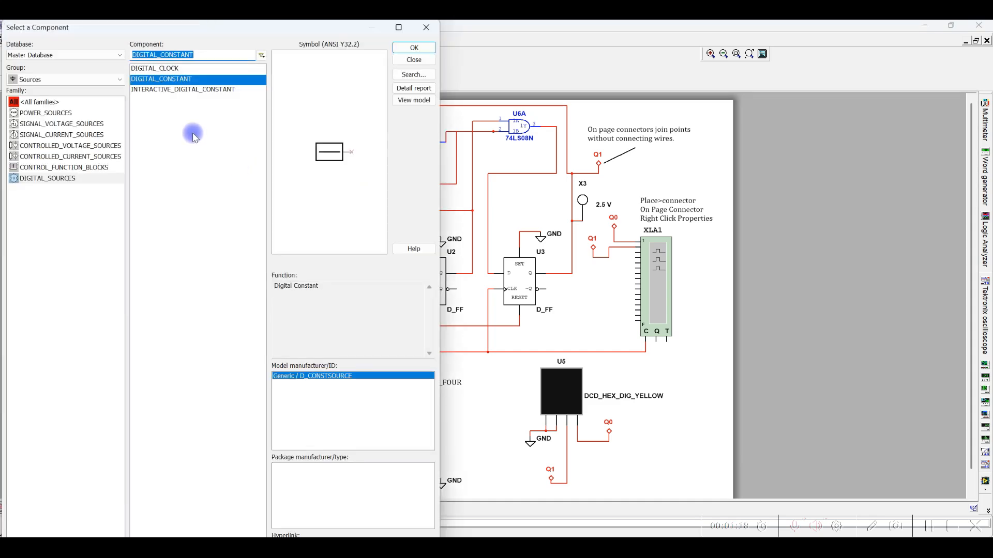
double_click(176, 90)
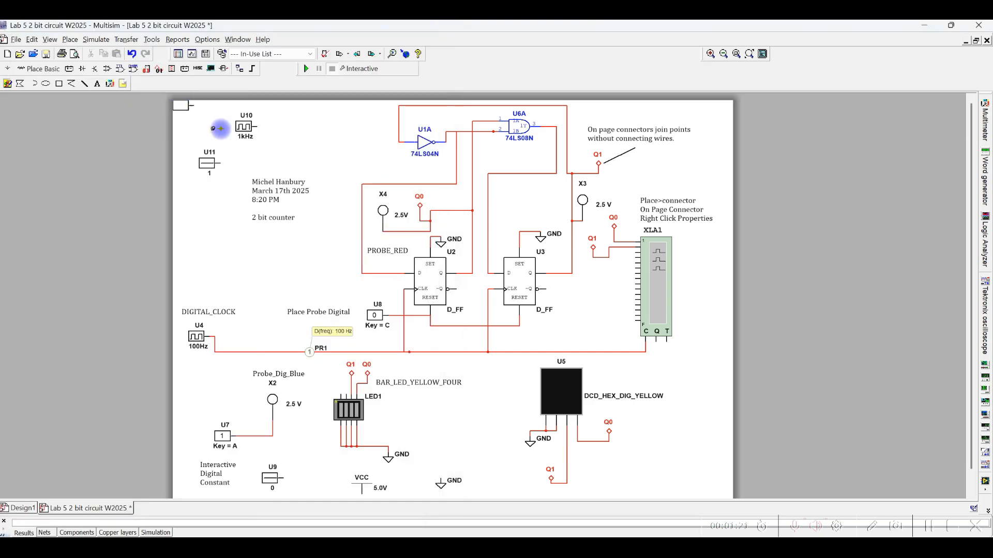
click(308, 155)
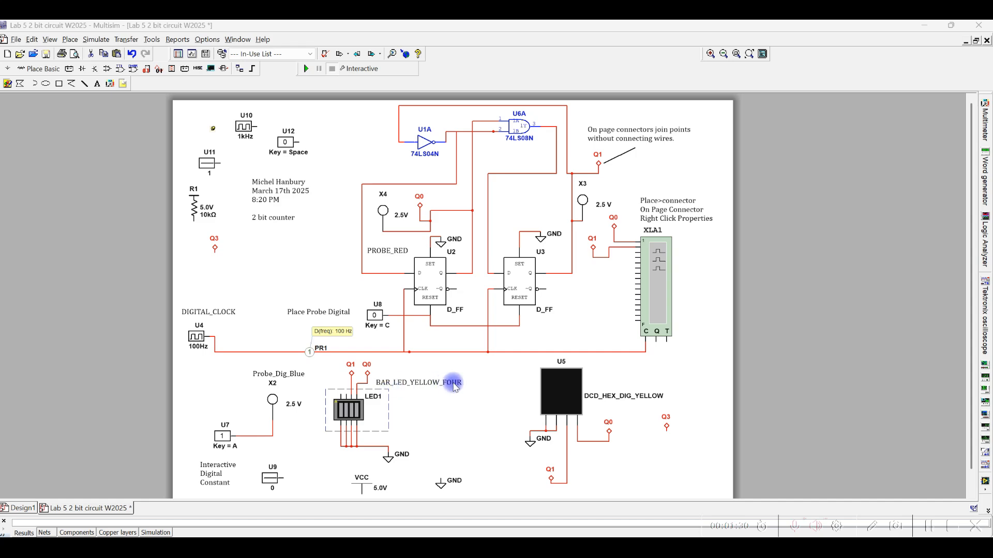
Search the component database for BAR_LED_YELLOW_FOUR and place one beside inverter U1A, near the sheet's upper edge.
click(75, 41)
click(81, 52)
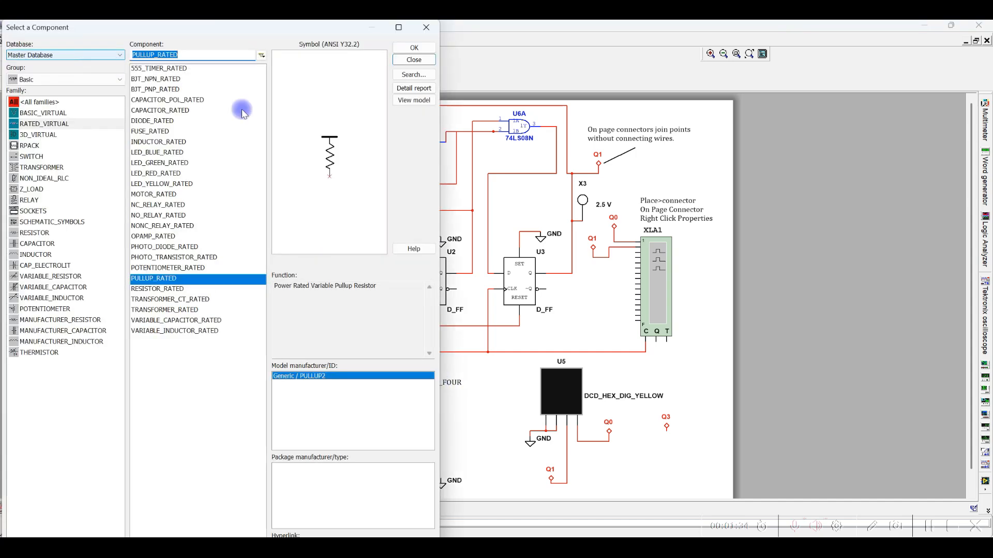
click(413, 74)
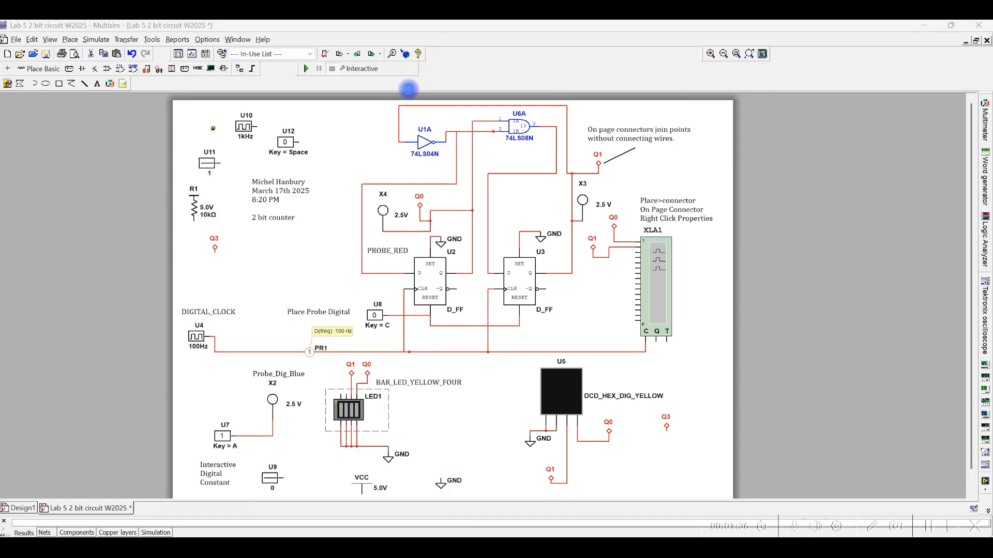
click(442, 232)
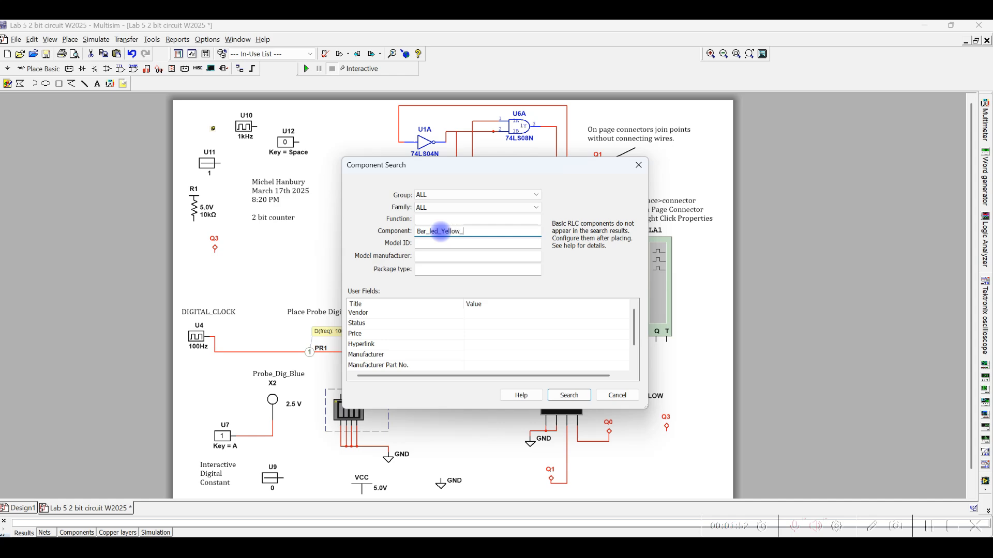
key(Return)
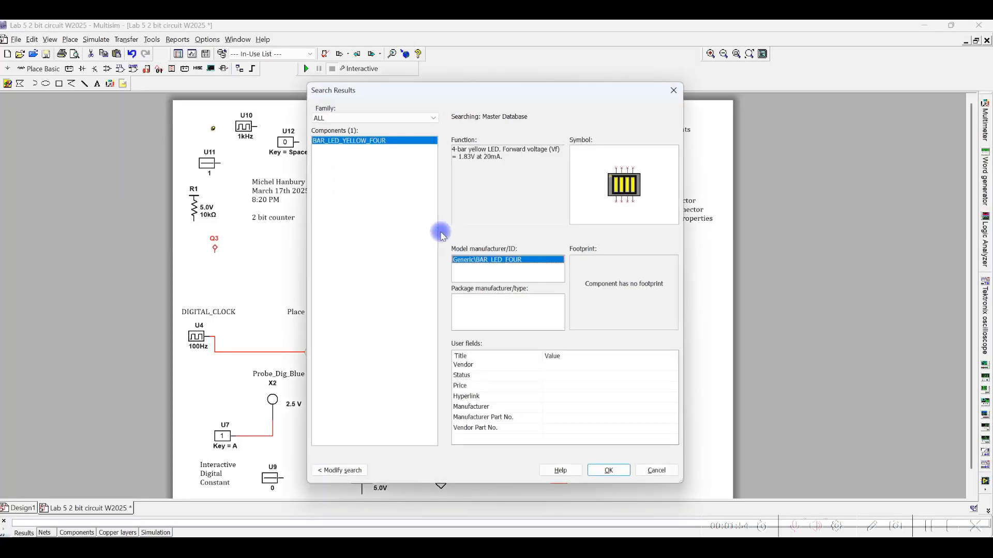
click(623, 471)
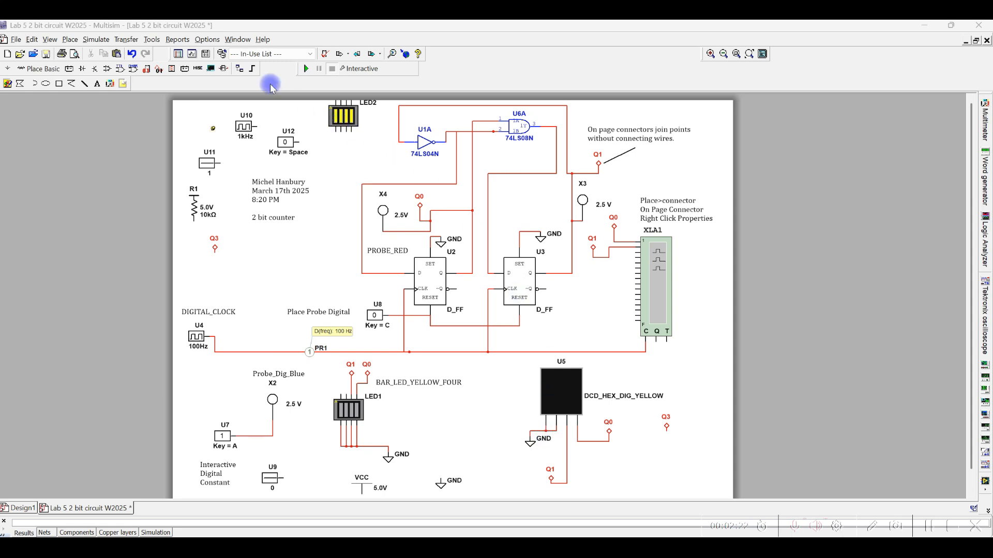
Place a second BAR_LED_YELLOW_FOUR directly below the LED bar near the sheet's upper edge.
click(70, 41)
click(75, 52)
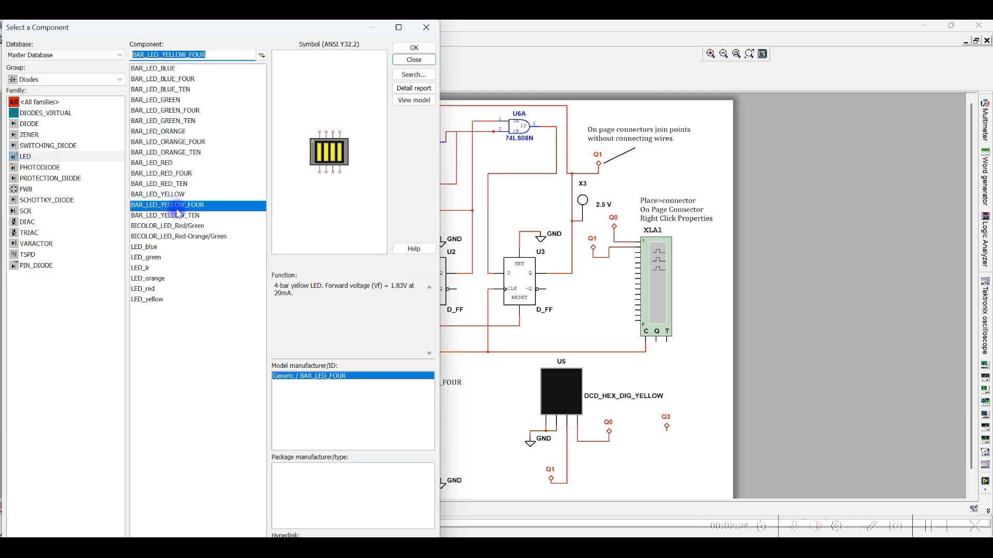
click(414, 47)
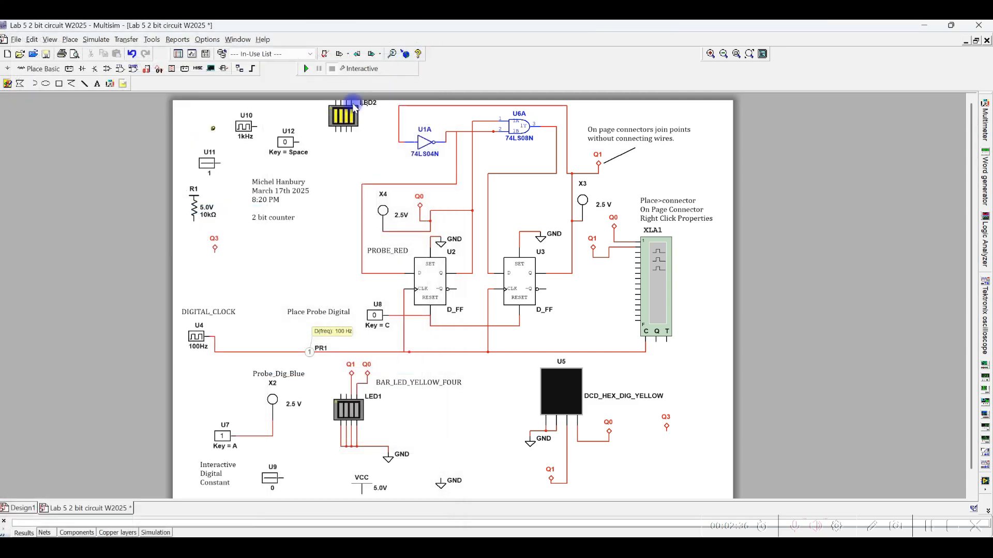
click(333, 165)
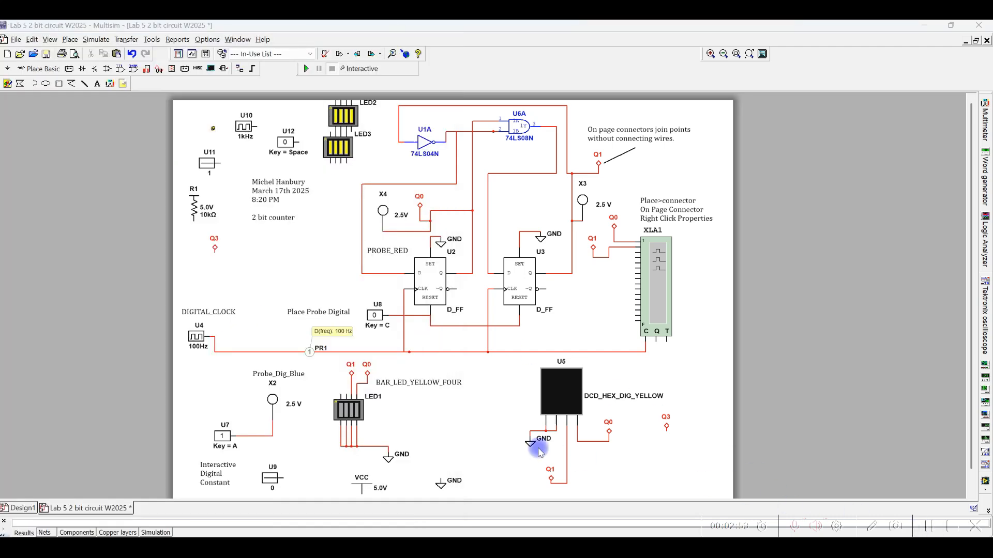
Browse the Indicators group's BARGRAPH, PROBE and HEX_DISPLAY families for available components without placing any.
click(535, 445)
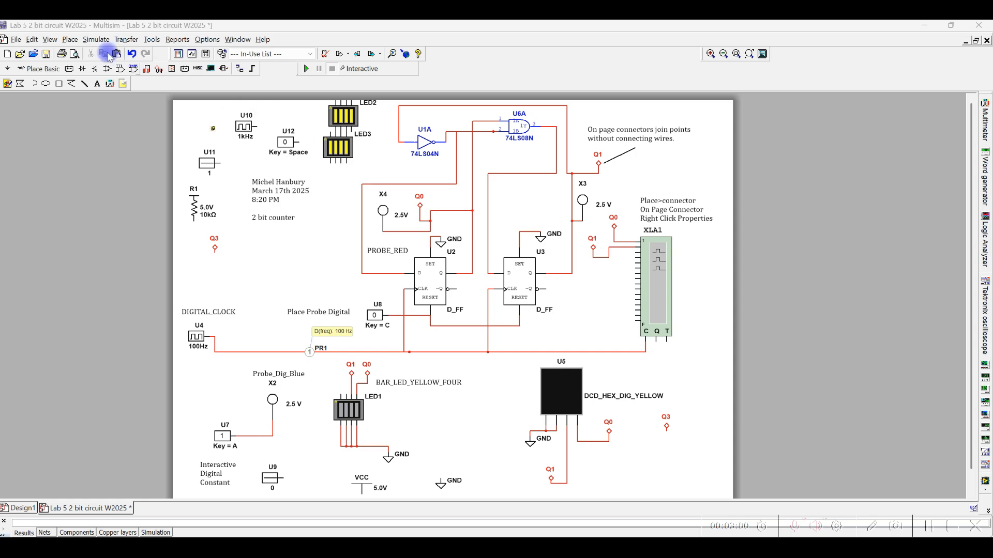
click(69, 40)
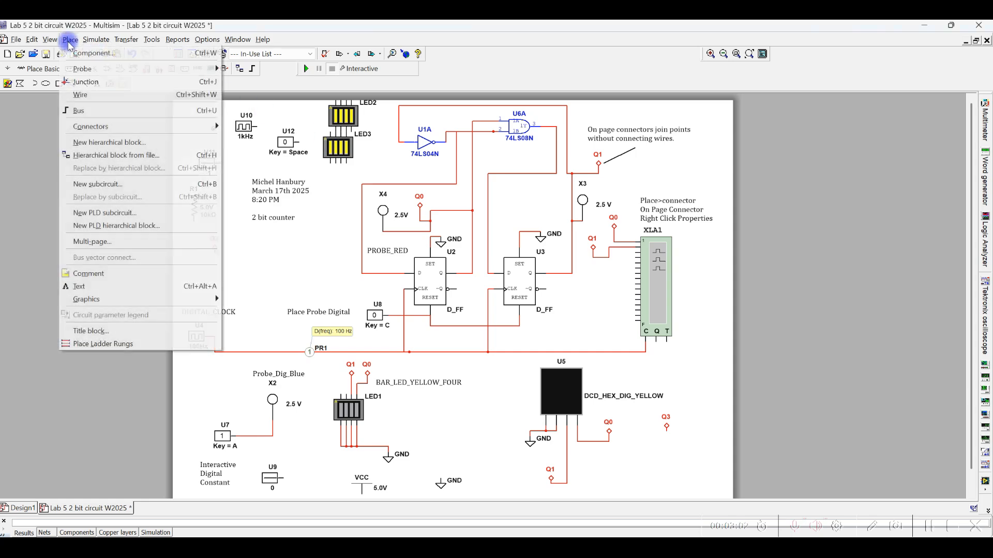
click(88, 51)
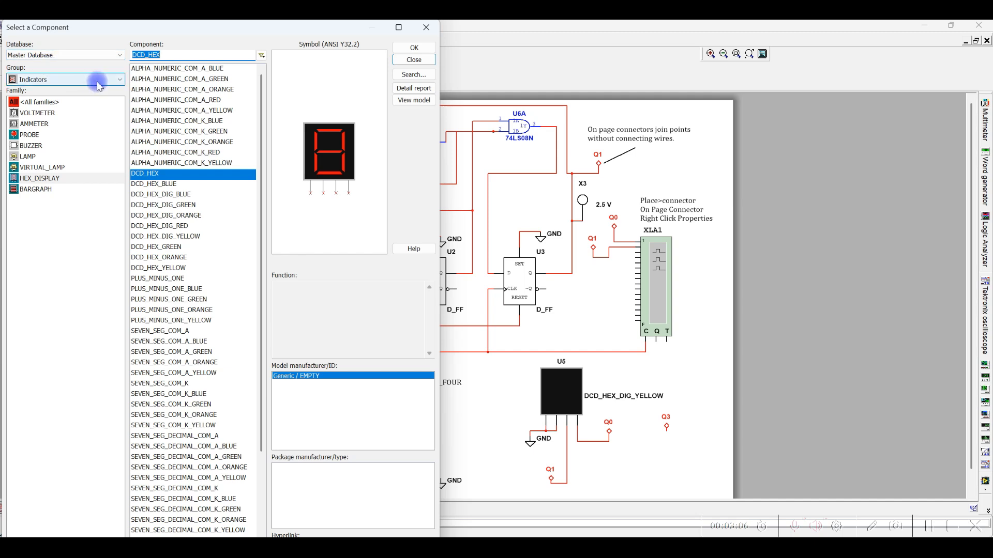
click(36, 190)
click(39, 179)
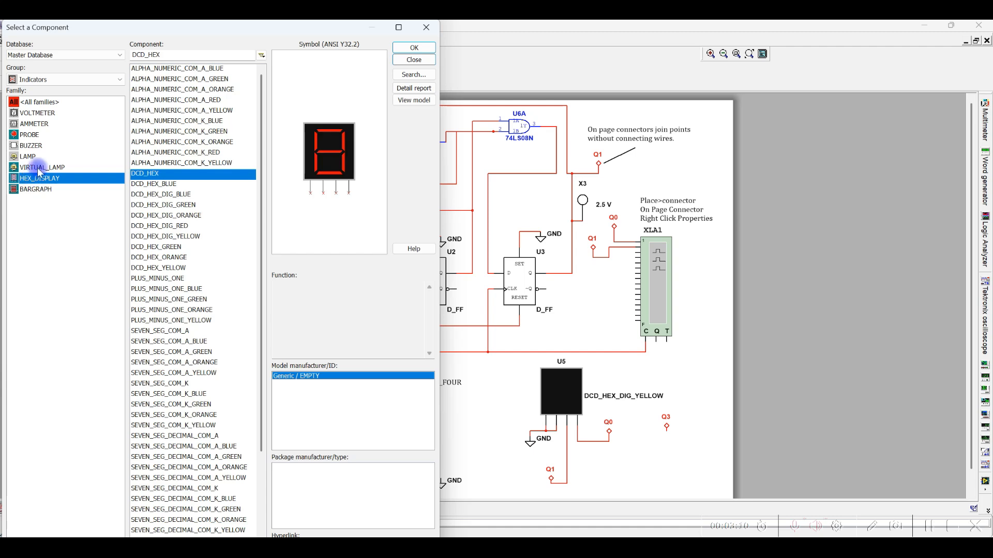
click(30, 136)
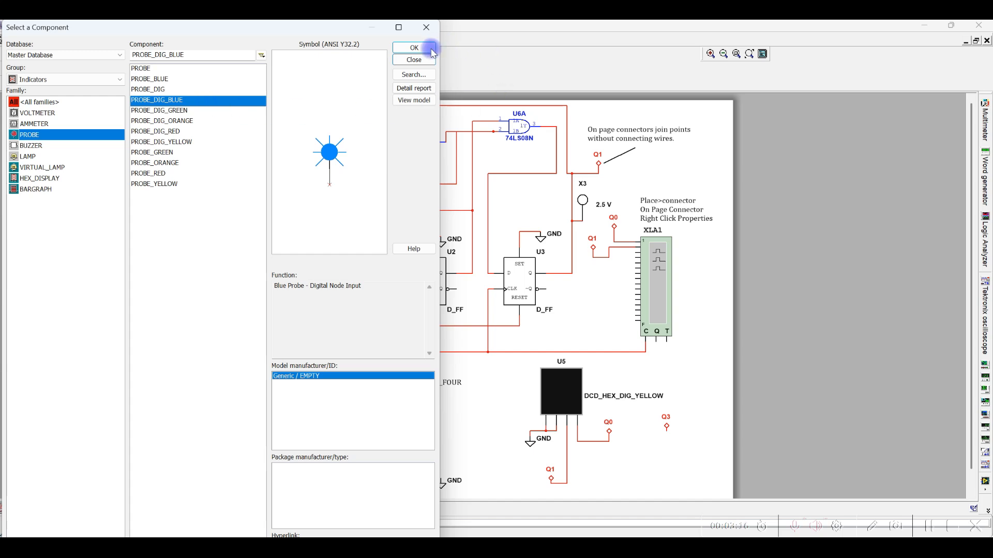
click(26, 179)
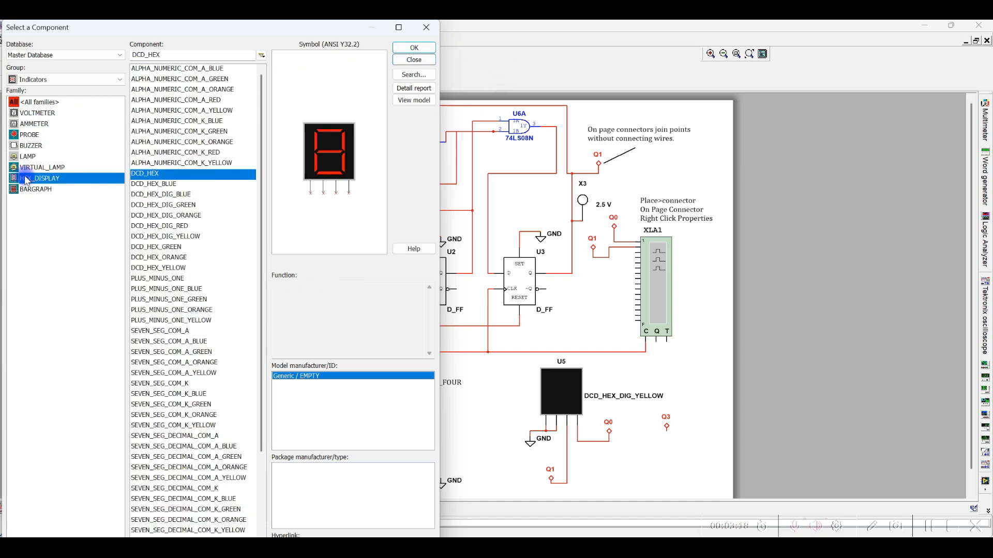
click(414, 62)
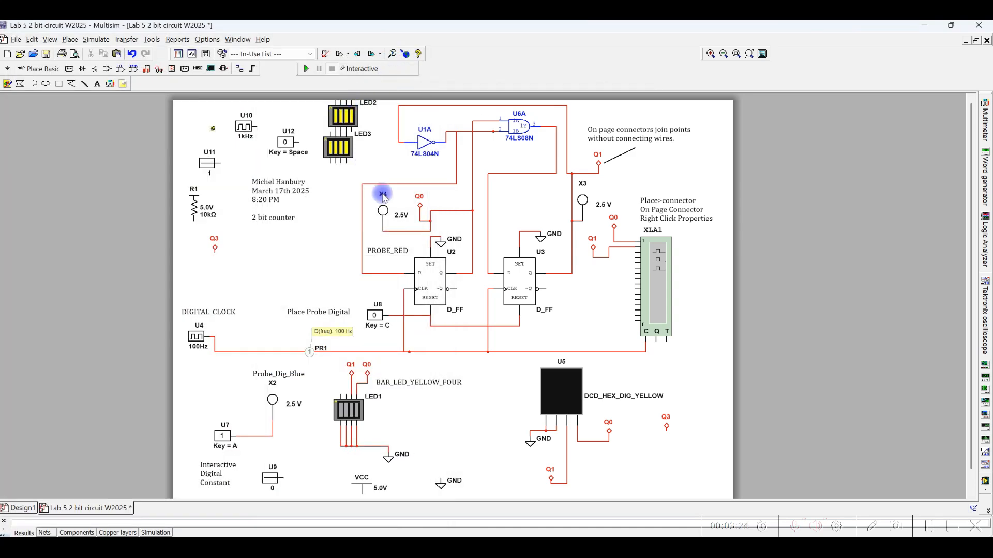
Examine the digital probe colours in the Indicators PROBE family, from green and orange to PROBE_DIG_RED.
click(383, 213)
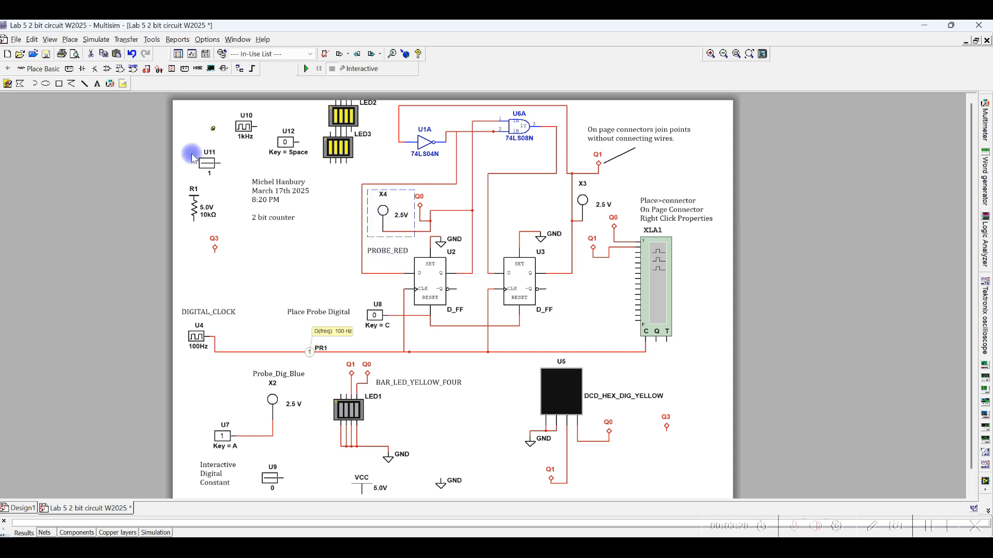
click(69, 41)
click(90, 52)
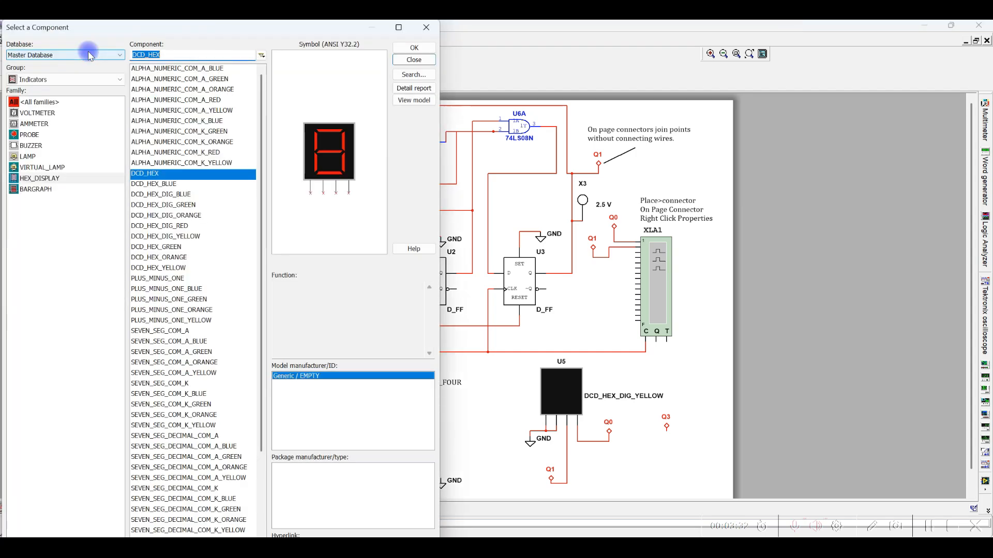
click(46, 135)
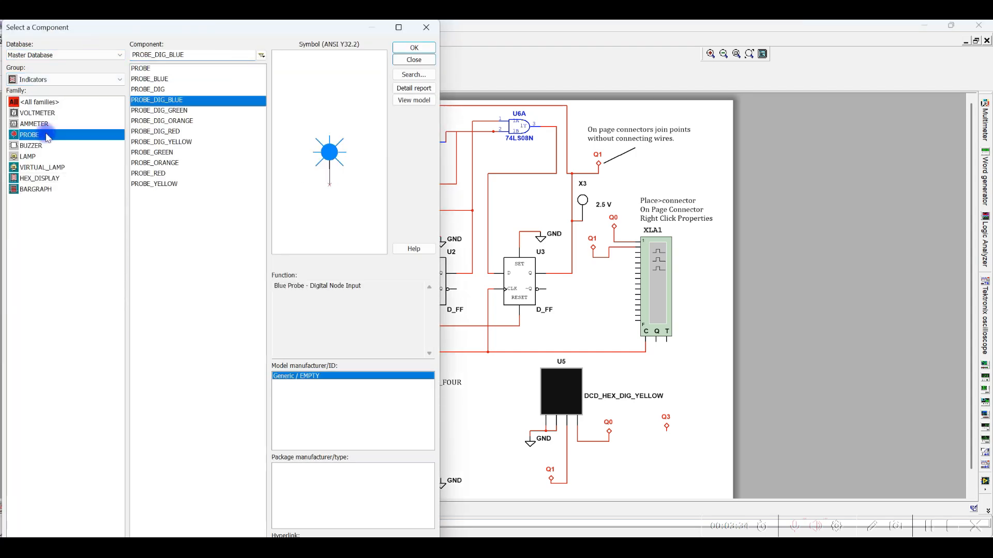
click(167, 112)
click(170, 121)
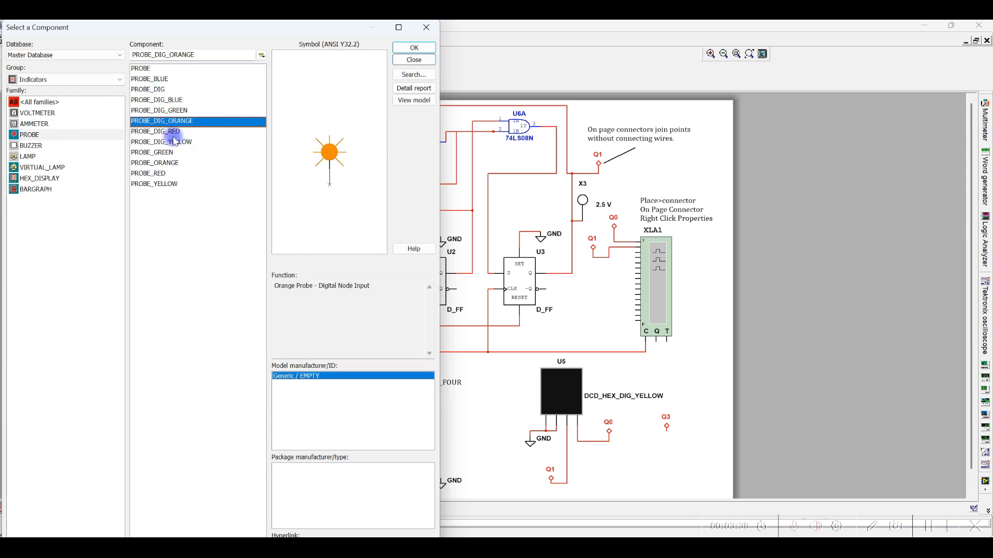
click(173, 132)
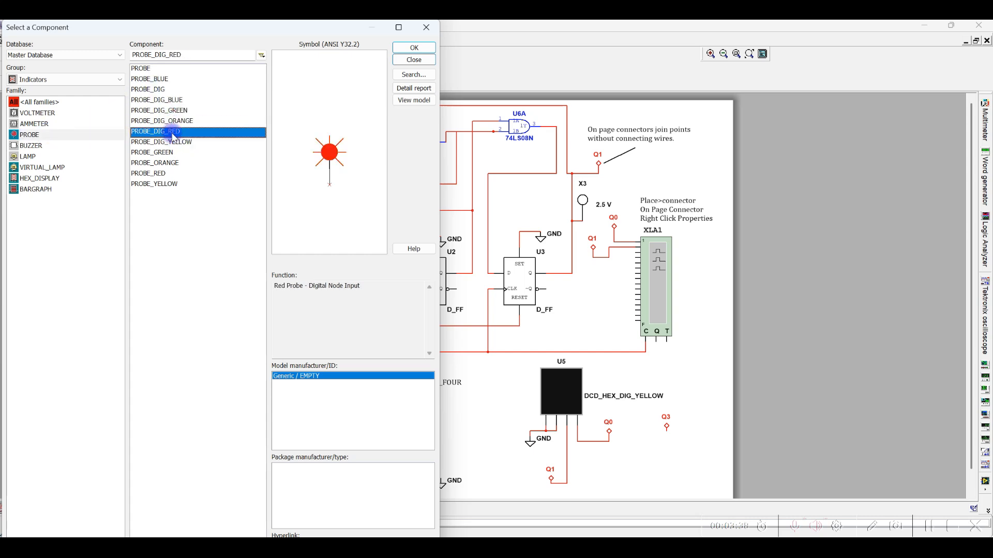
click(414, 60)
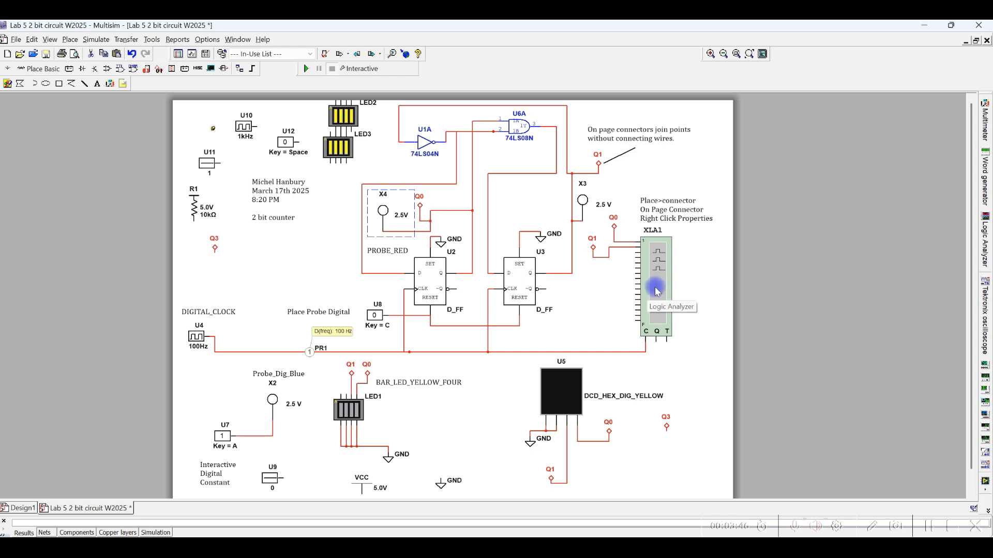
click(95, 40)
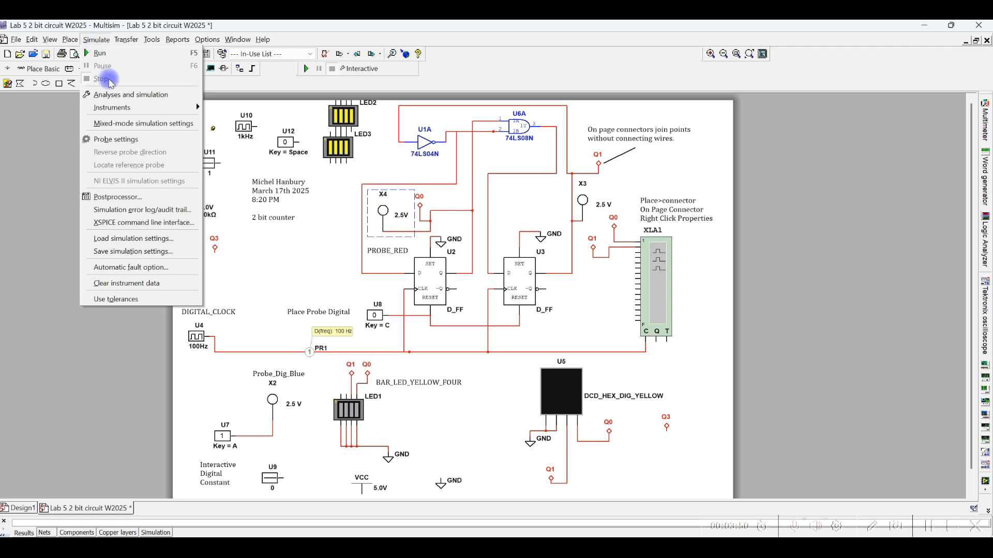
mouse_move(123, 113)
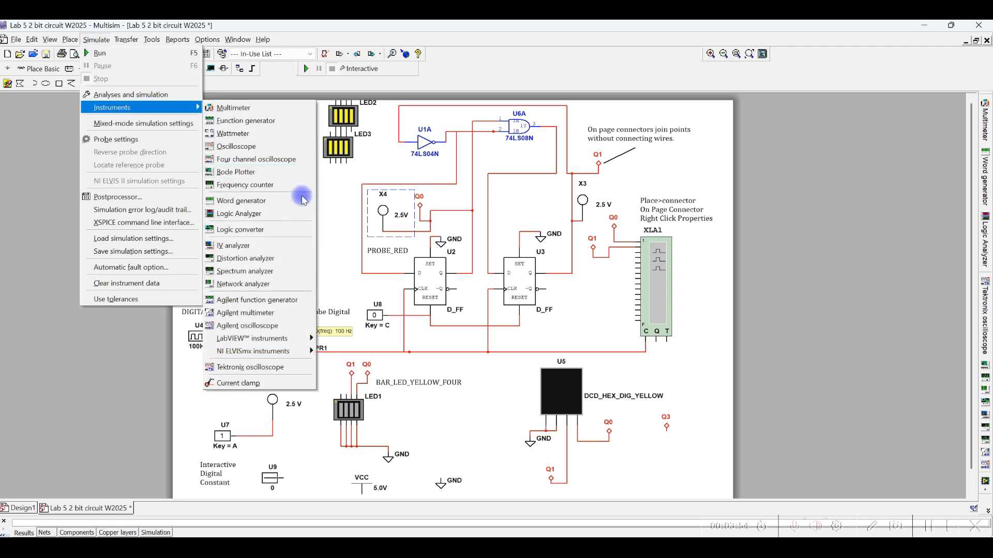
click(292, 214)
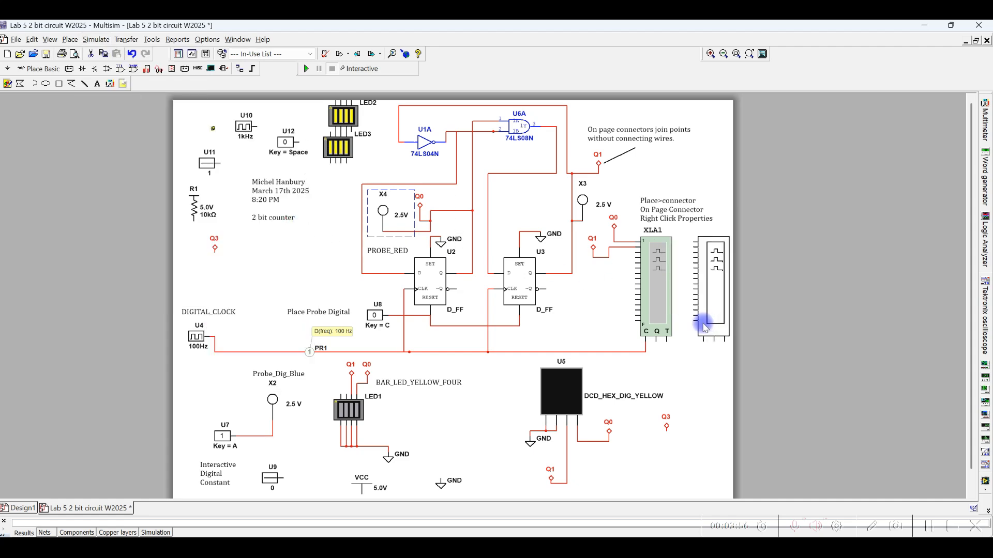
key(Escape)
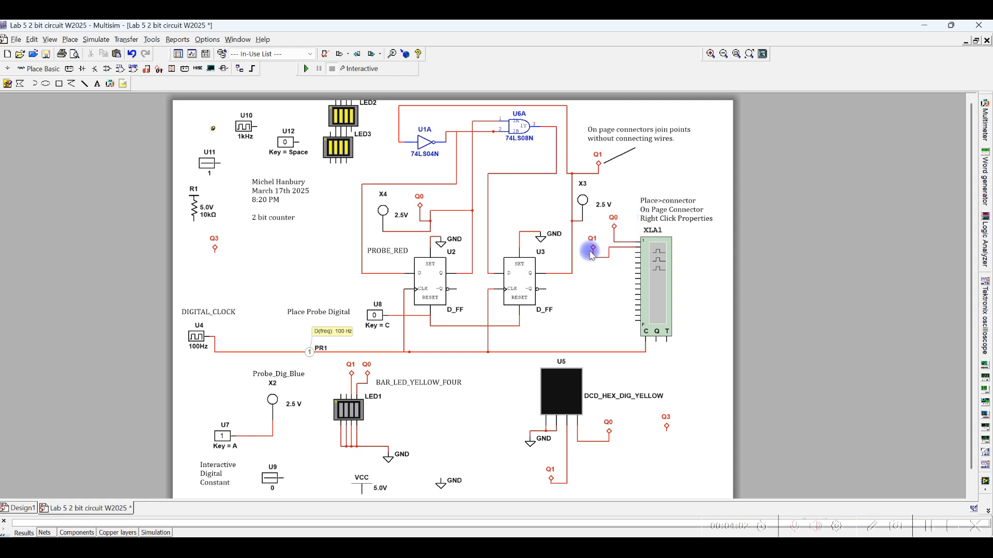
Run the simulation with logic analyzer XLA1 open and set its Clocks/Div to 1.
double_click(661, 271)
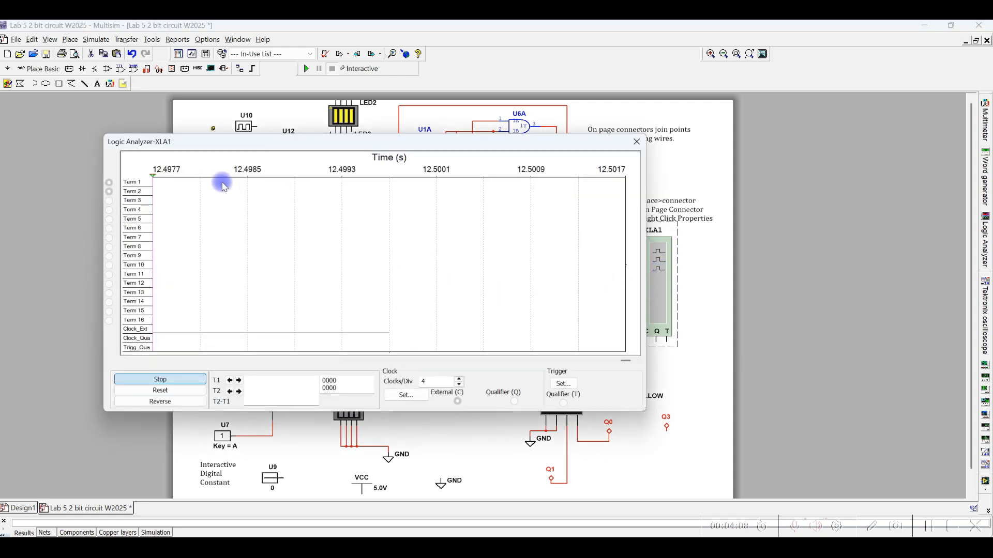
click(306, 70)
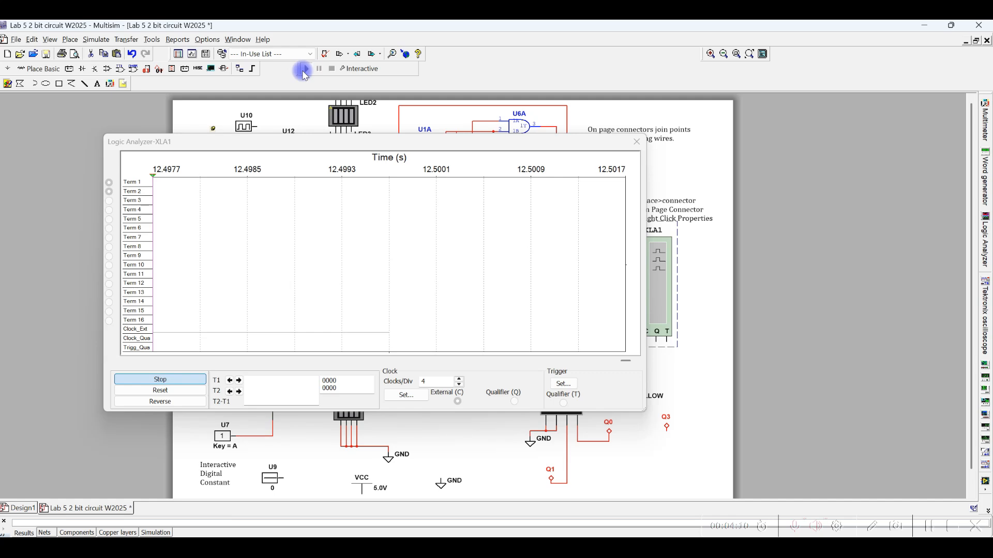
click(221, 162)
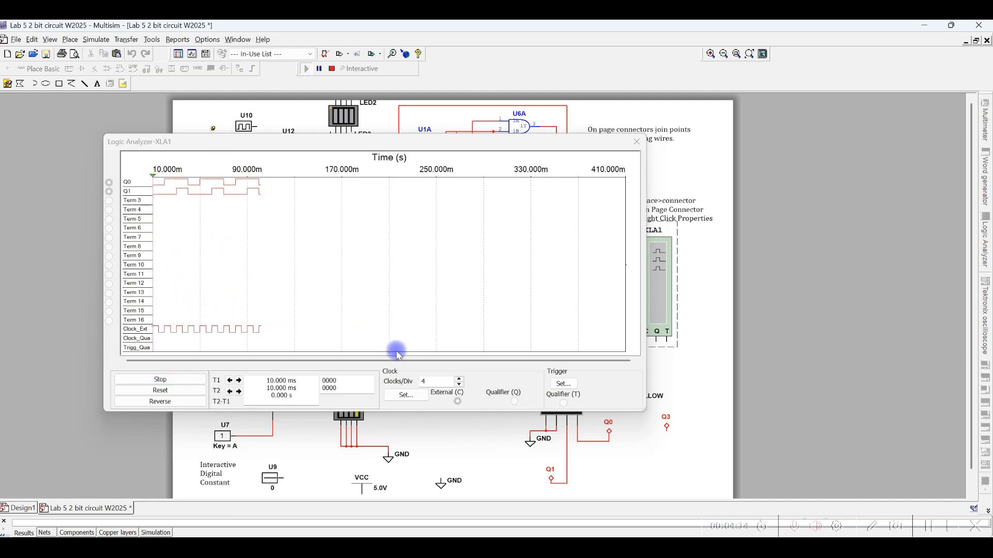
click(459, 384)
click(459, 385)
click(460, 385)
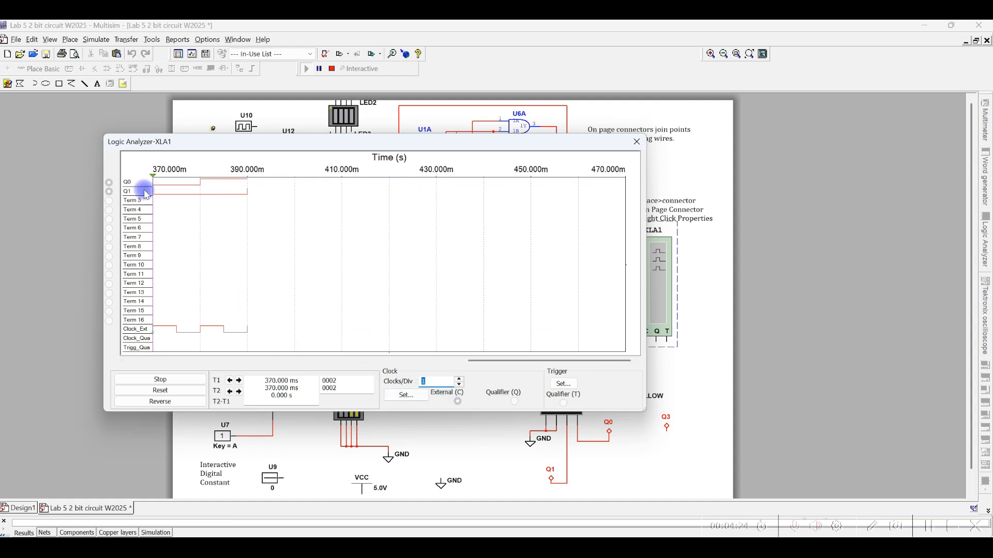
Move the T2 cursor through the running Q0 and Q1 waveforms to check the counter's successive states.
drag(154, 183, 229, 193)
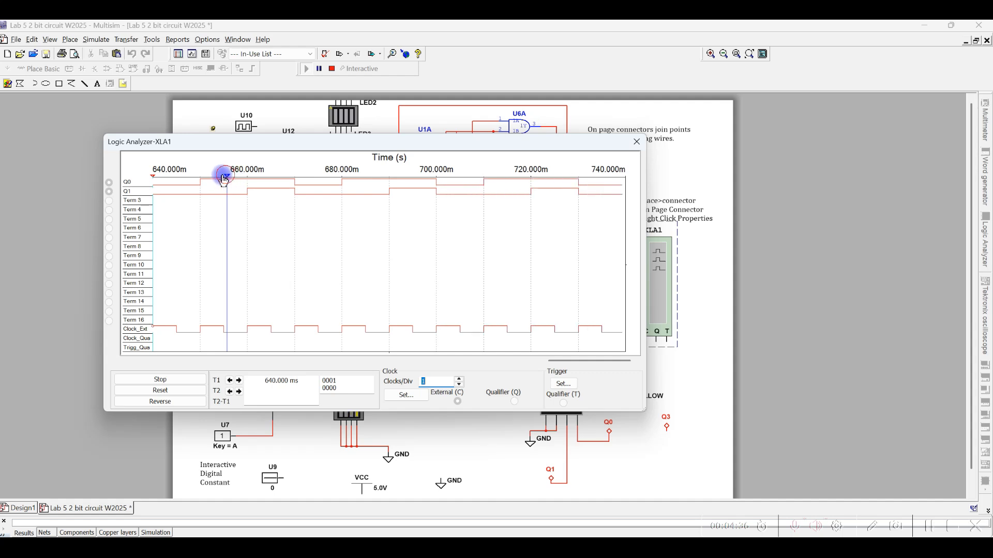
drag(226, 176, 185, 182)
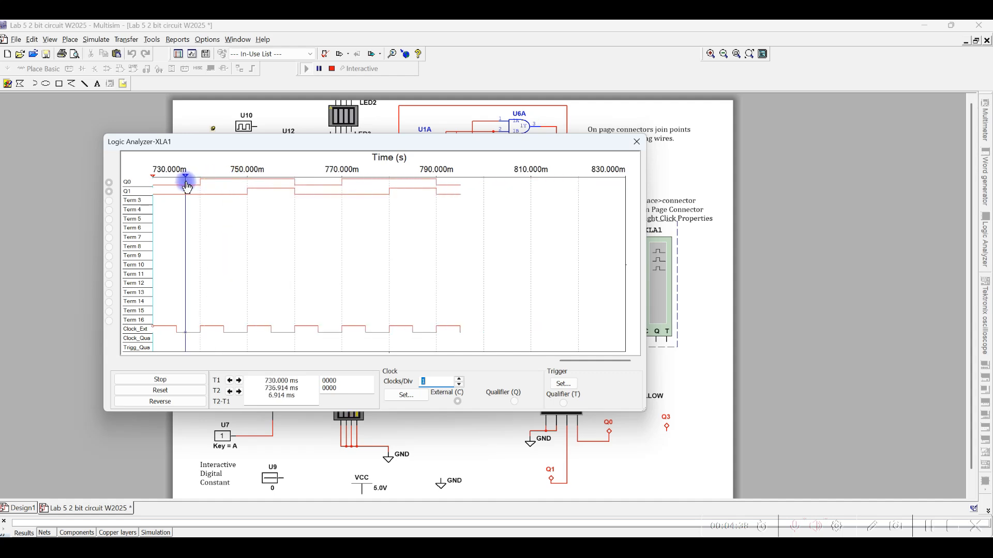
drag(187, 186, 229, 190)
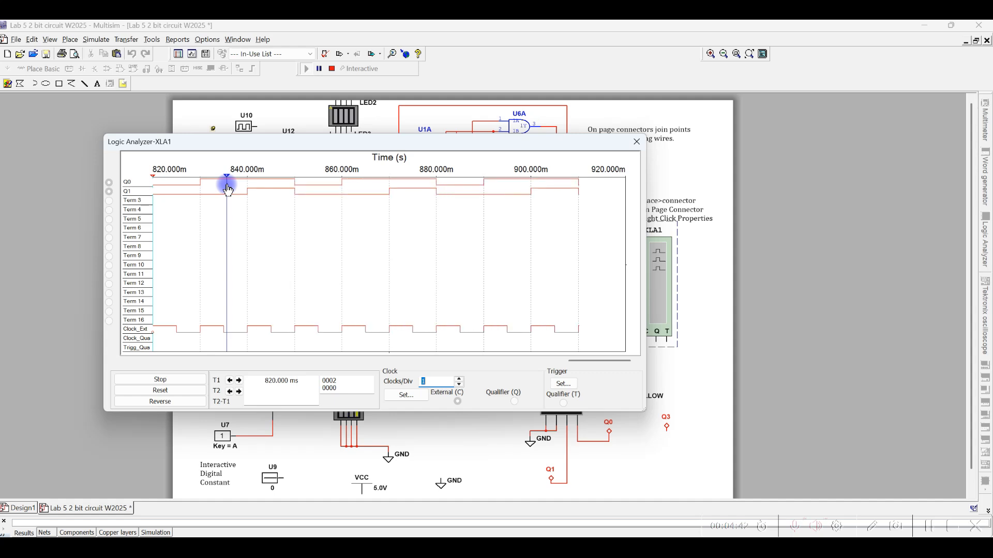
drag(229, 191, 379, 195)
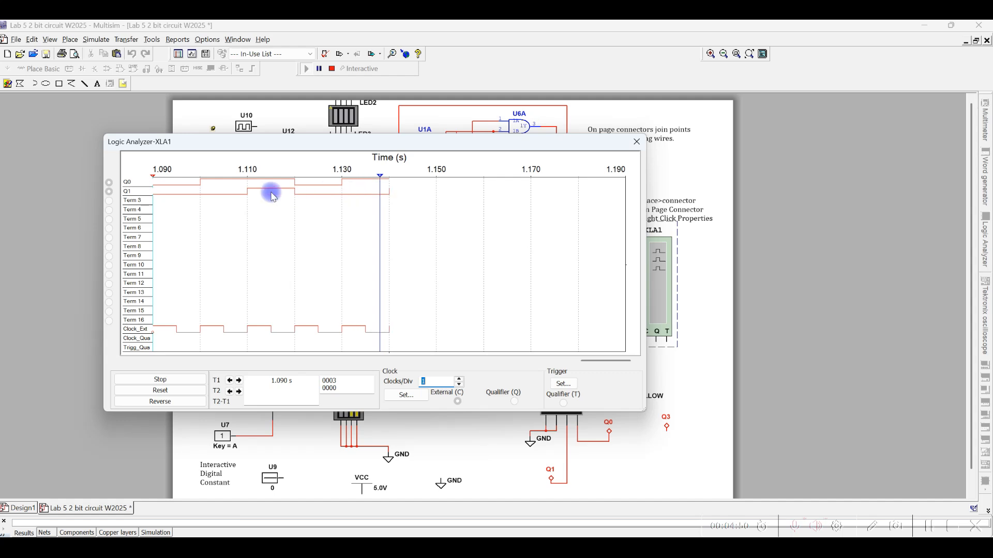
Reset the logic analyzer's display and stop its capture while the simulation keeps running.
click(193, 379)
click(192, 381)
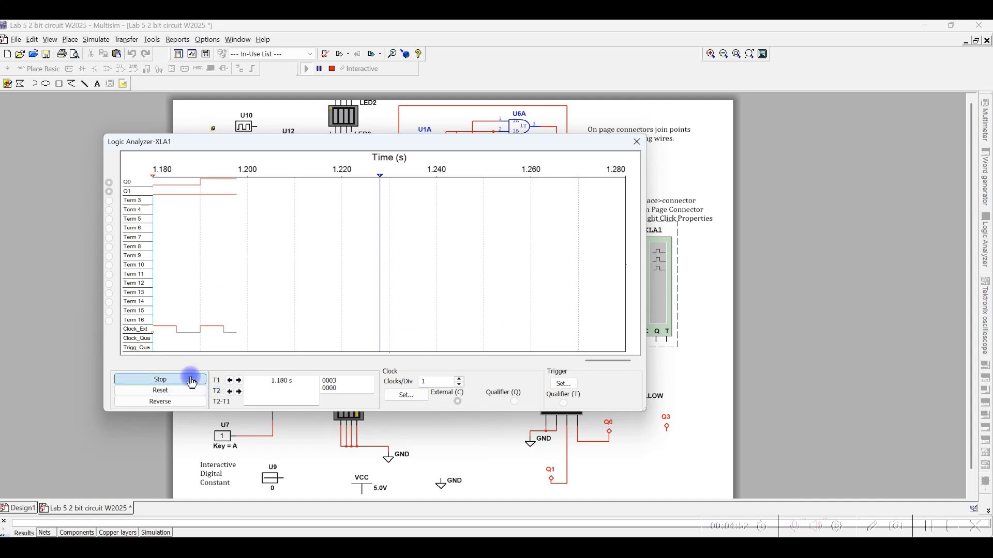
click(161, 393)
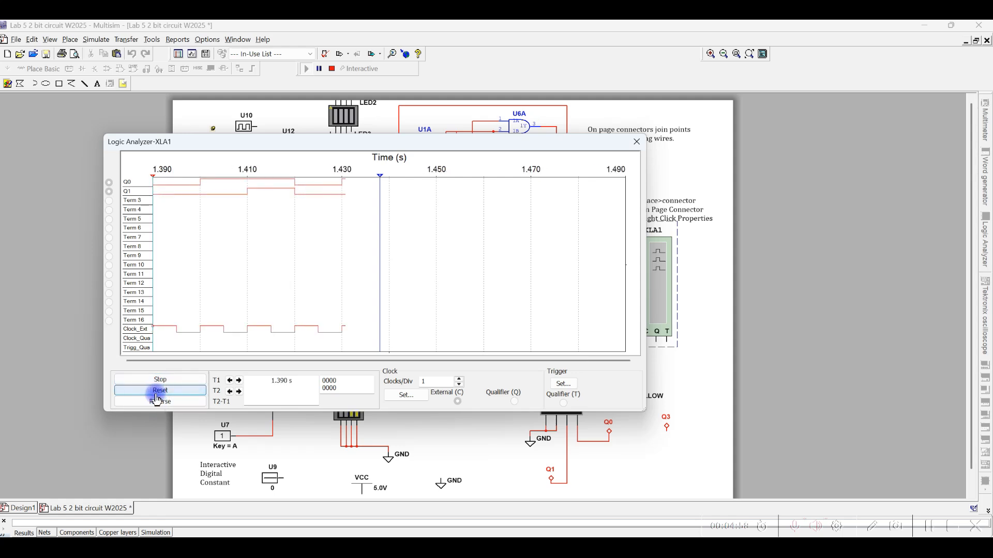
click(160, 380)
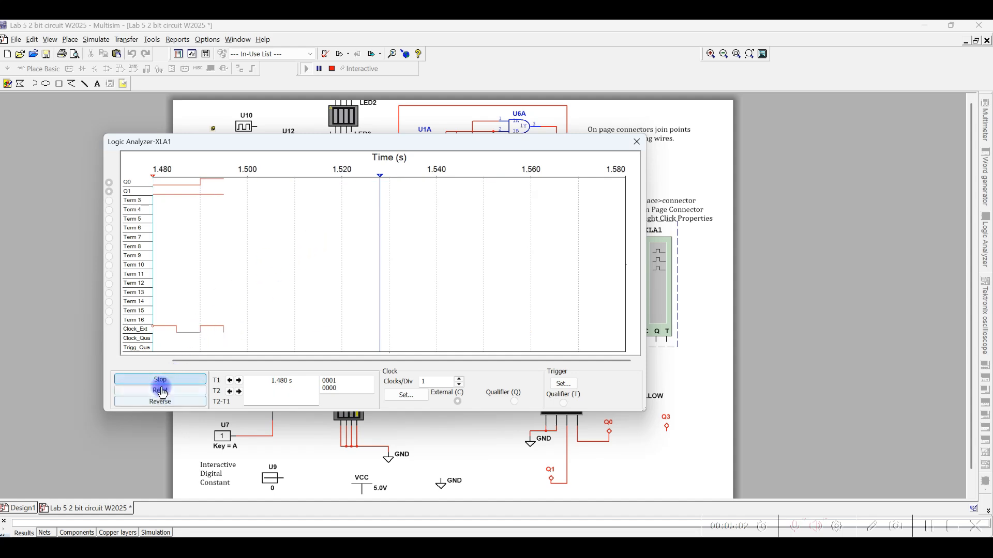
Examine the Q0 and Q1 levels at several clock periods of the stopped capture with the T2 cursor.
drag(380, 363, 306, 376)
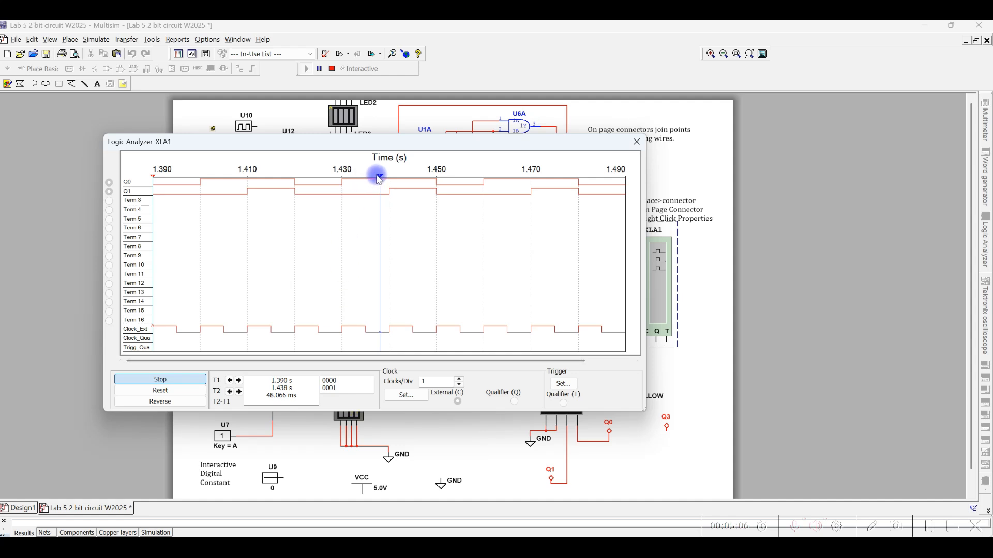
drag(379, 178, 283, 186)
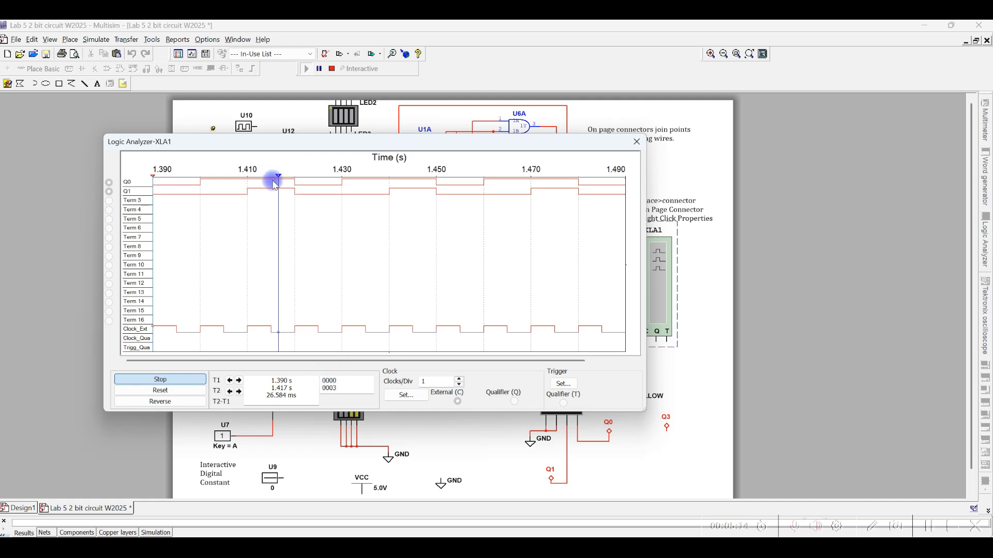
drag(279, 178, 178, 184)
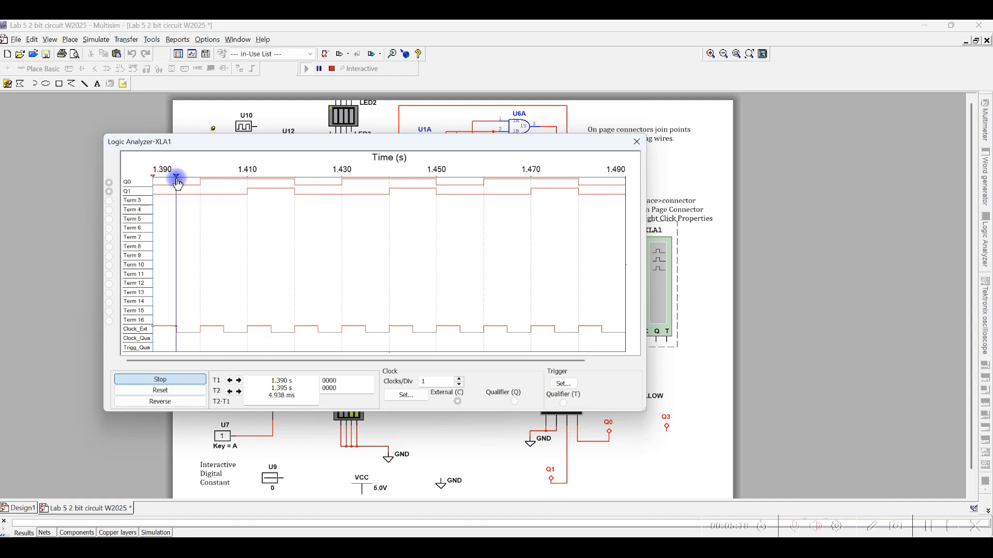
drag(177, 182, 548, 201)
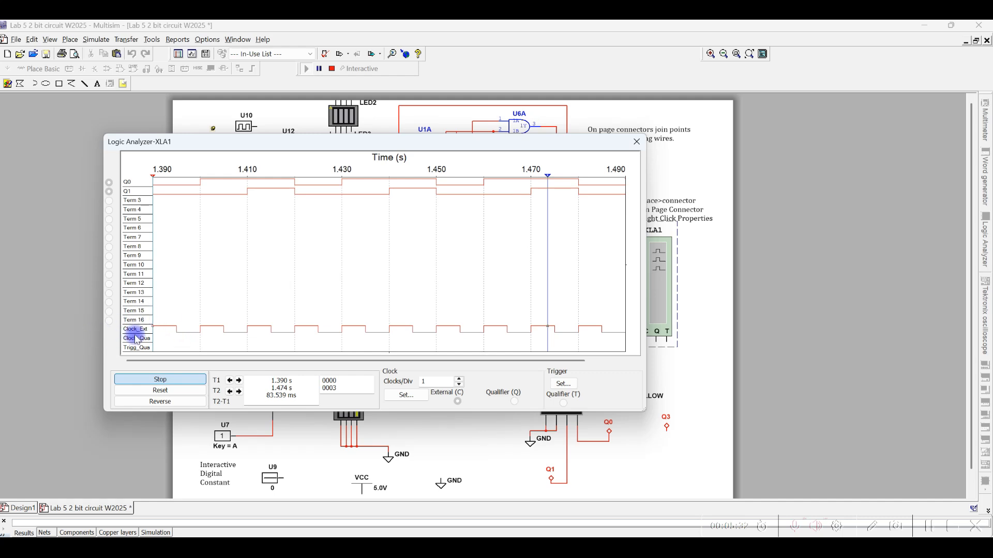
Set the logic analyzer's post-trigger samples to 10000 in the clock setup and close the analyzer.
click(408, 398)
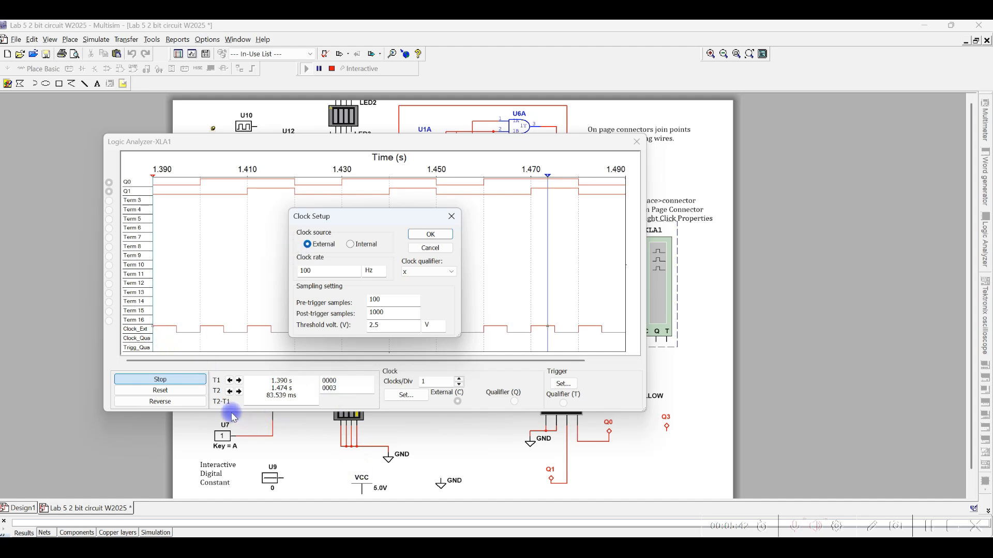
click(395, 314)
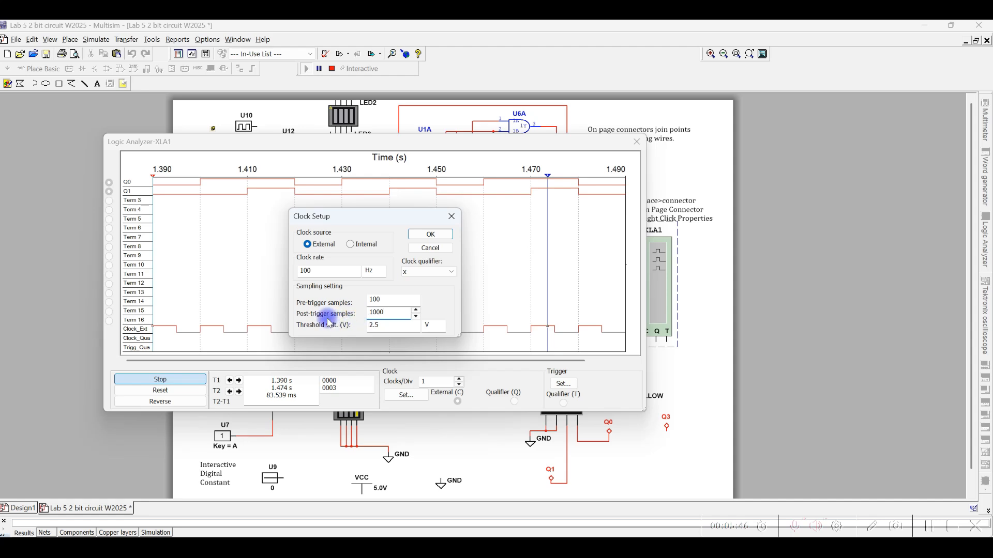
text(0)
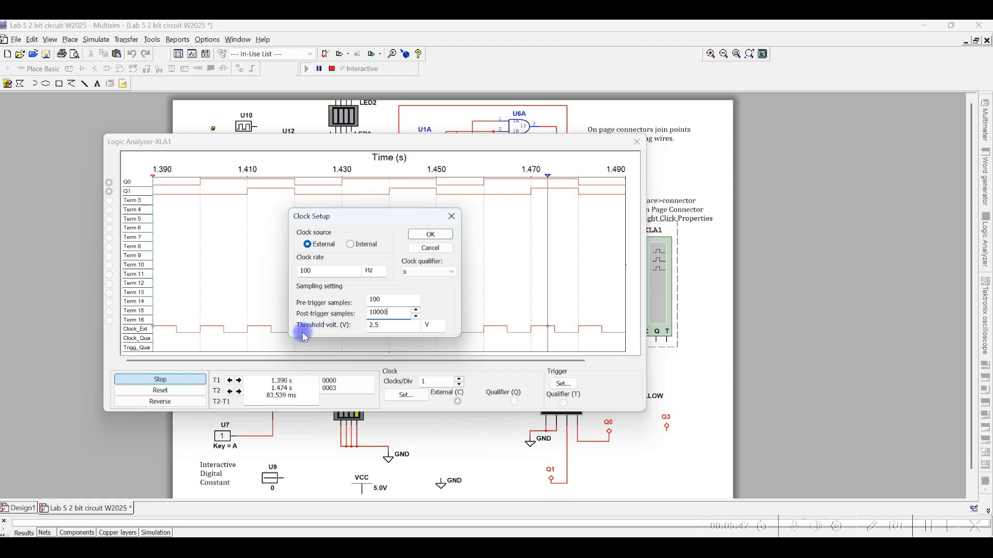
click(431, 234)
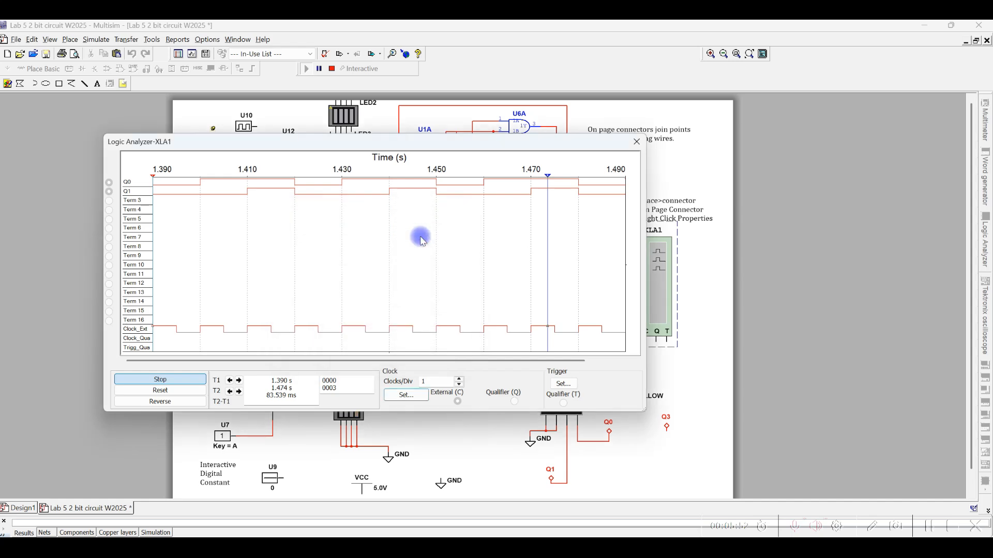
click(637, 141)
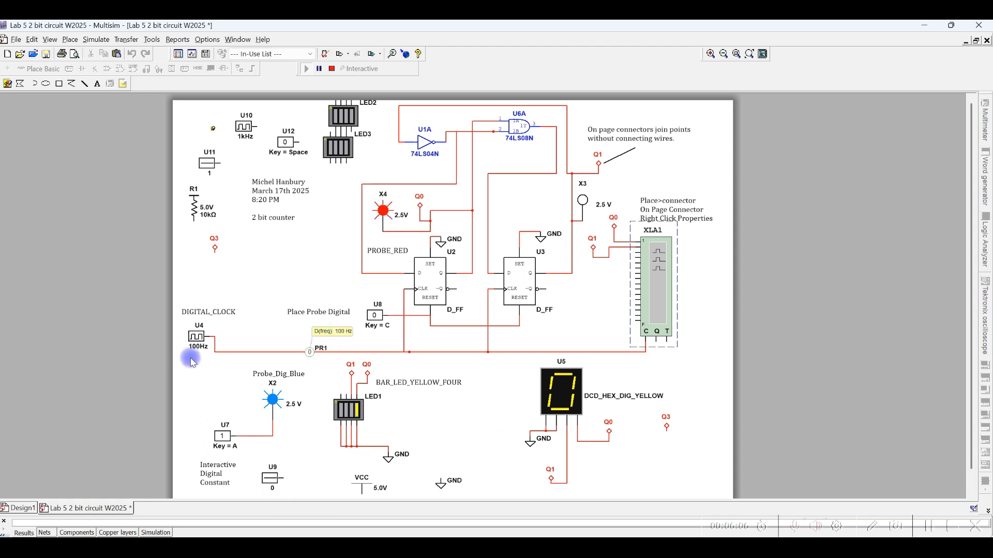
Set digital clock U4's frequency to 20 Hz and test the counter in a simulation run.
click(203, 342)
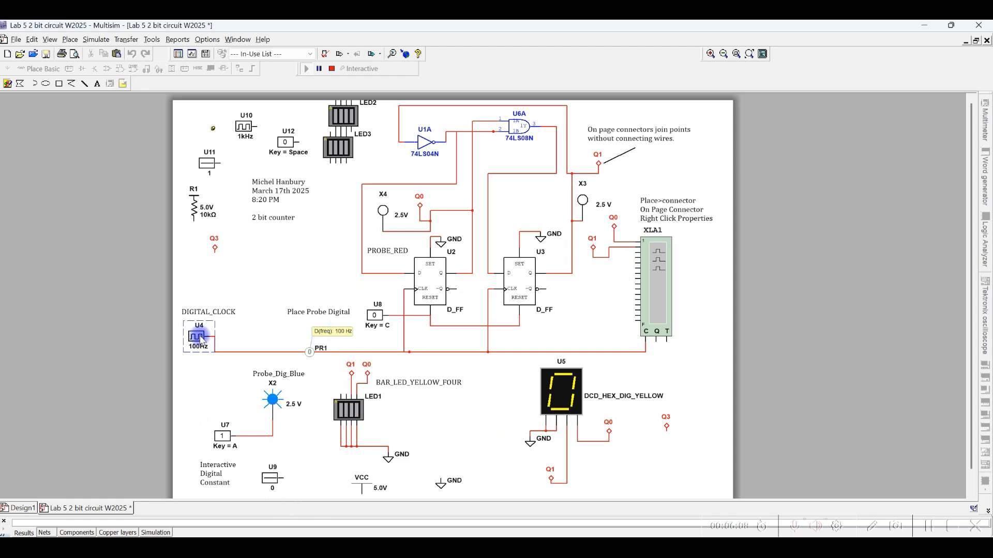
click(332, 69)
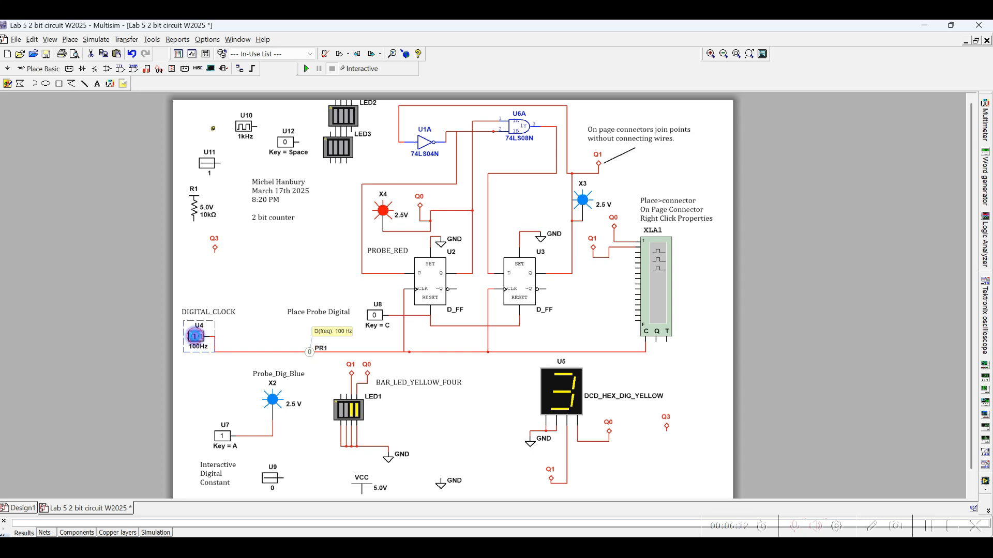
double_click(196, 337)
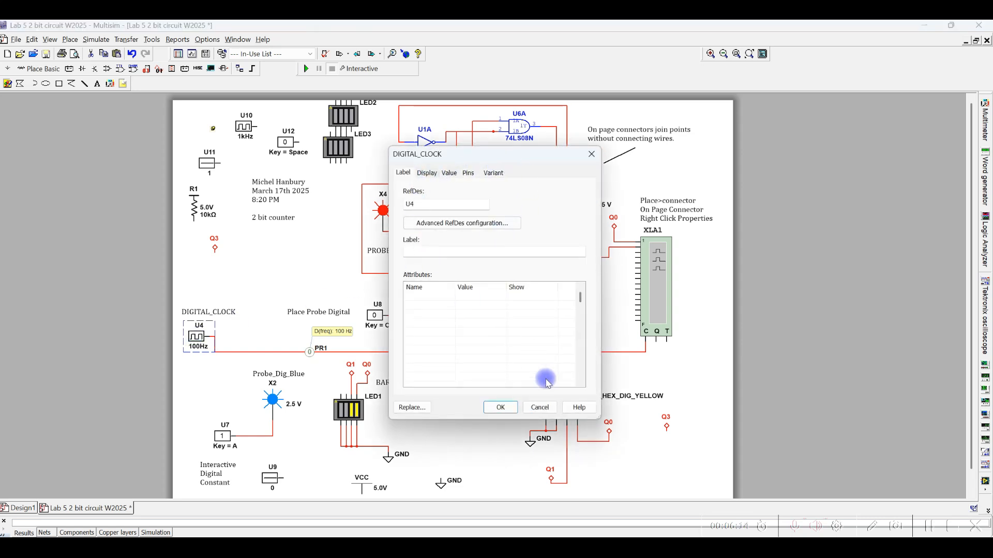
click(428, 174)
click(449, 173)
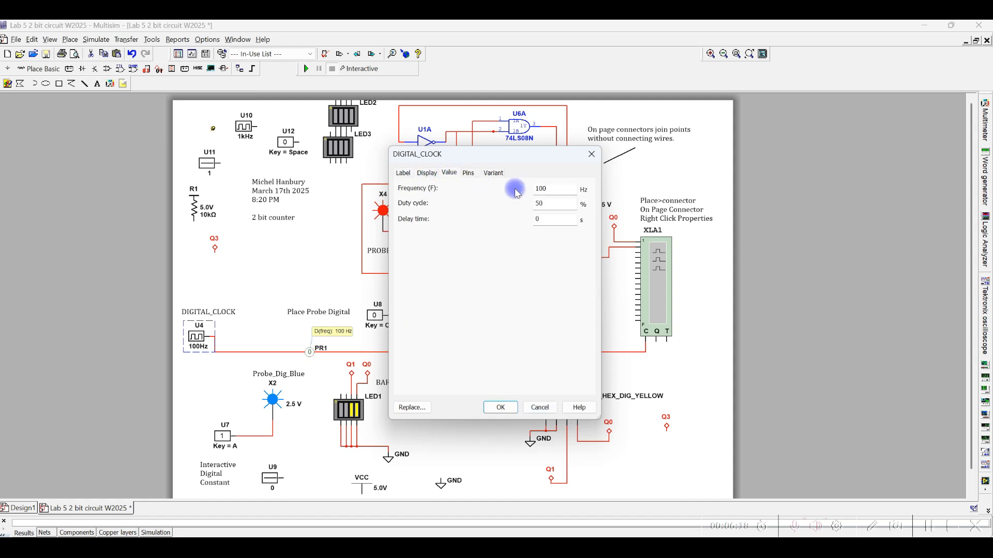
drag(567, 189, 541, 192)
text(20)
click(500, 408)
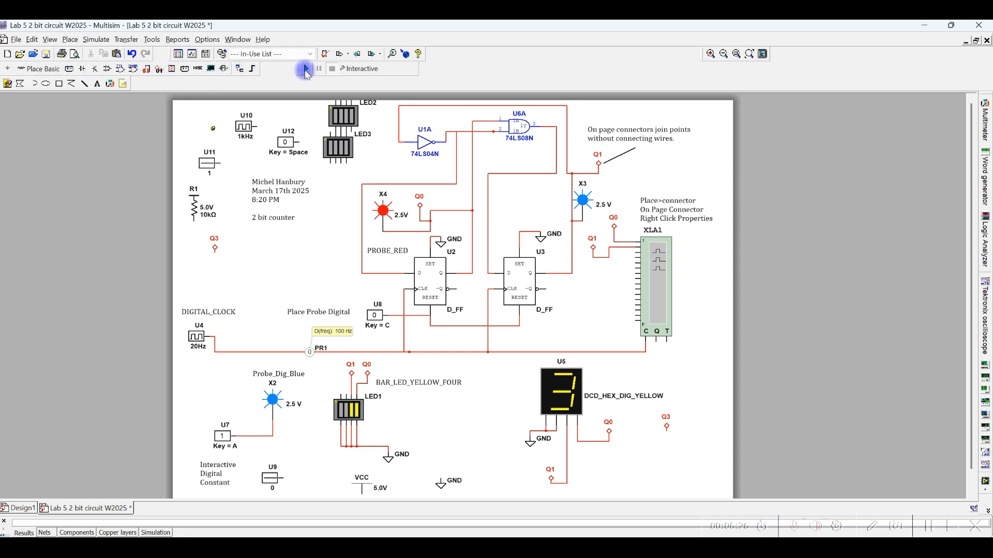
click(305, 70)
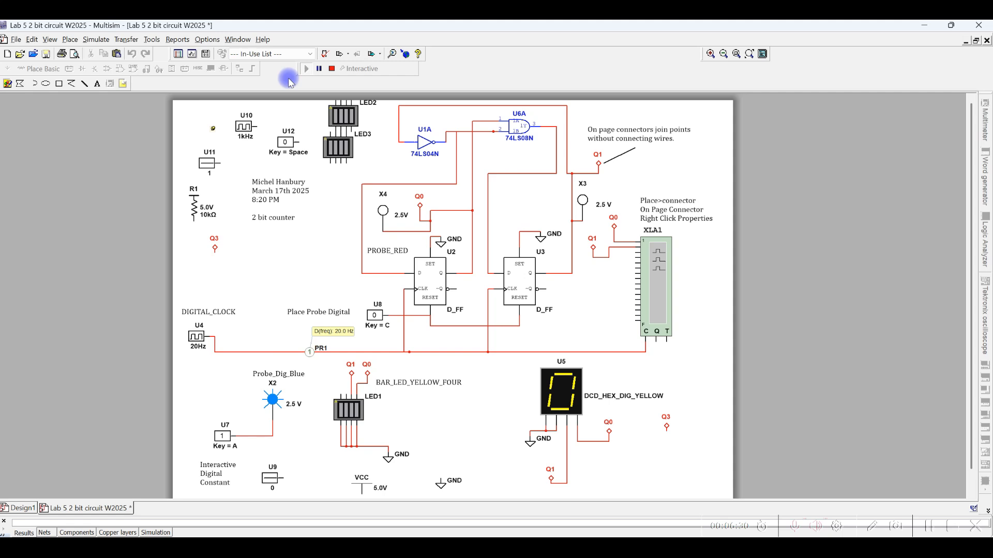
click(333, 69)
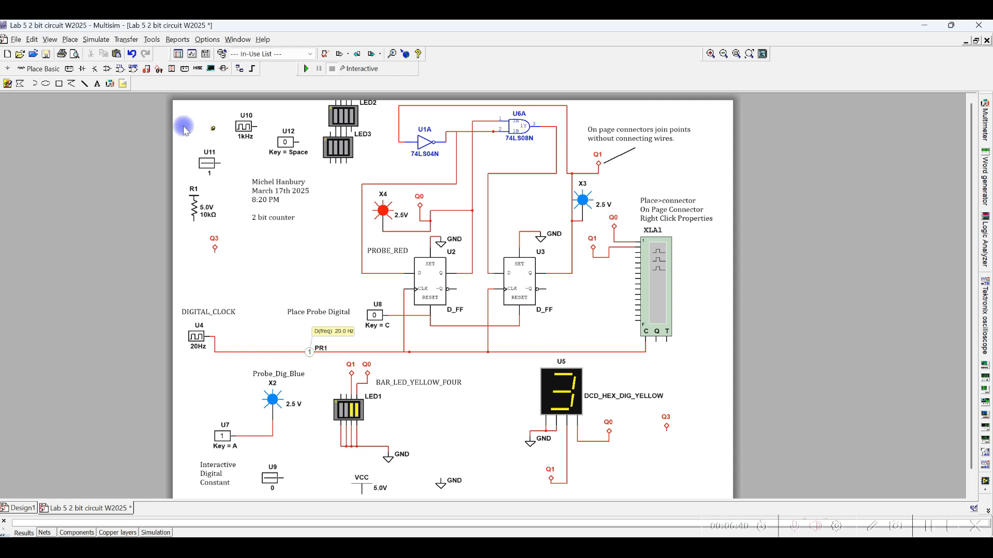
Place a PROBE_DIG_GREEN from the Indicators PROBE family in the free area below the 2 bit counter text.
click(70, 40)
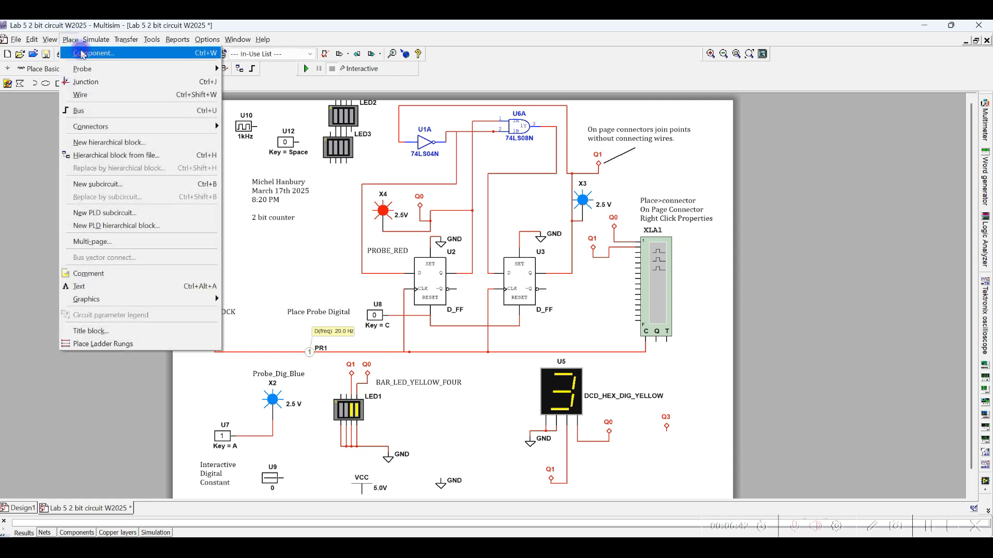
click(88, 52)
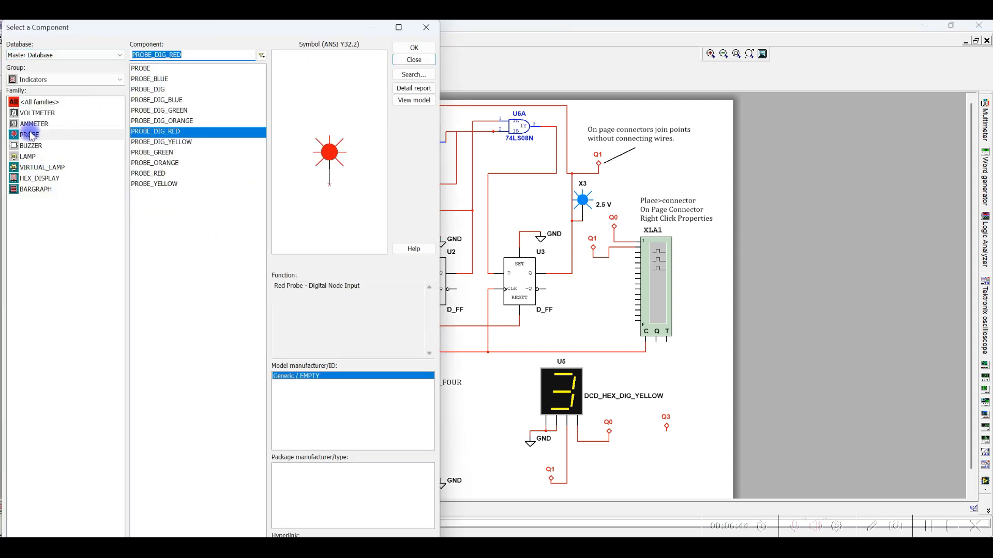
click(179, 111)
click(414, 47)
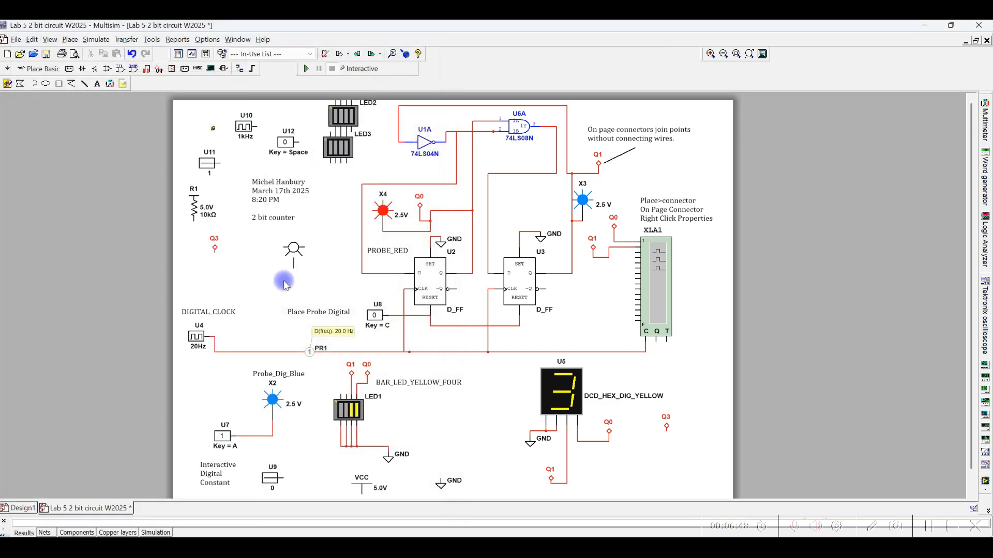
key(ctrl+w)
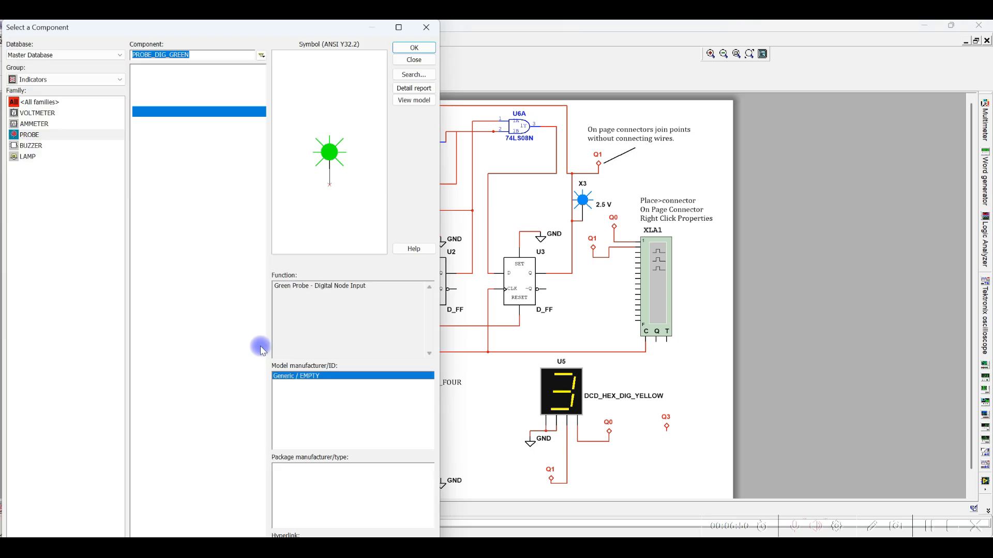
Wire probe X1 to the clock line between U4 and PR1 and test it in a simulation run.
click(410, 61)
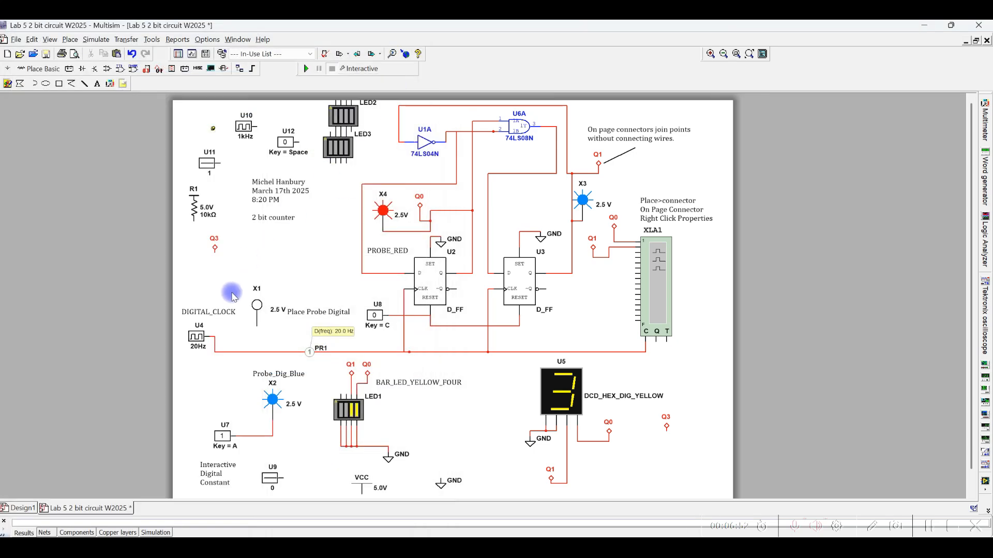
click(257, 327)
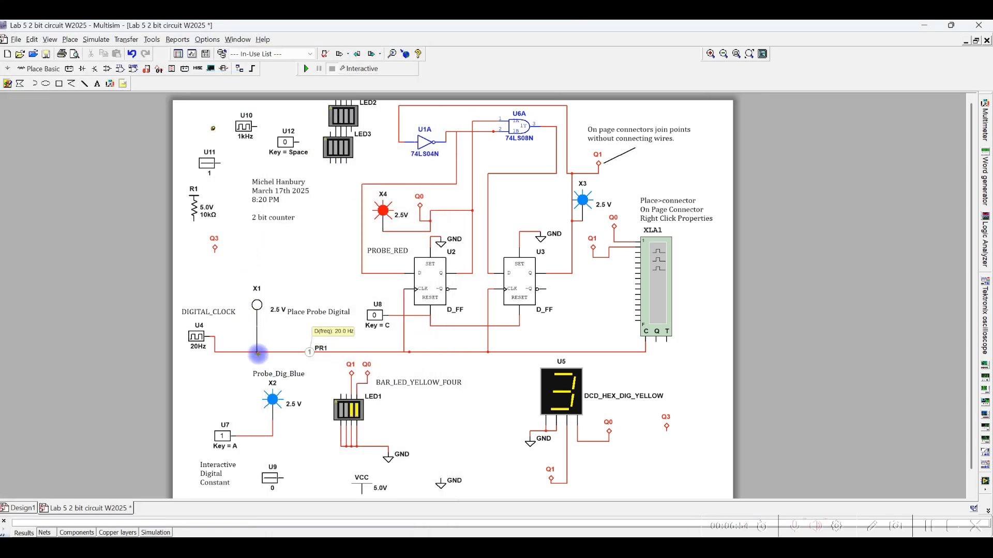
click(258, 353)
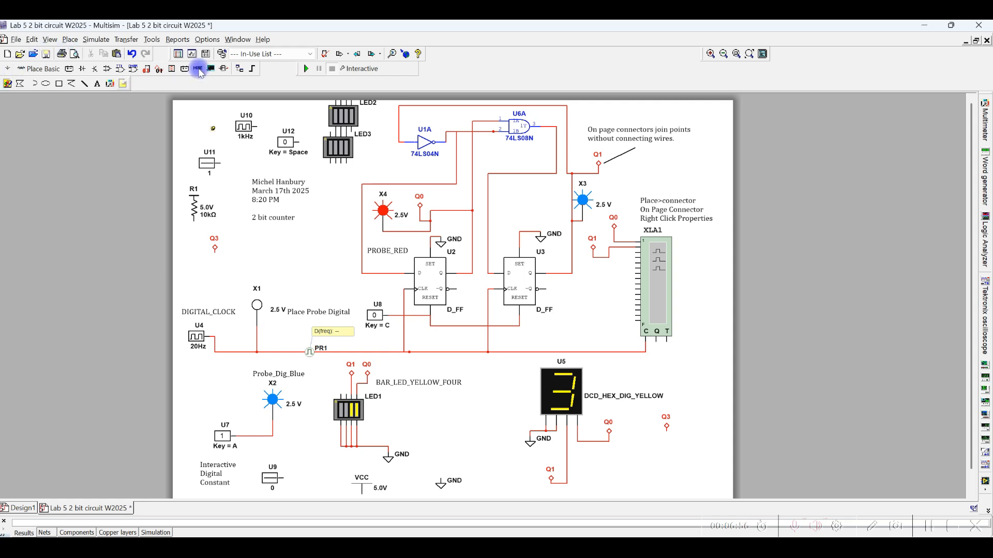
click(305, 69)
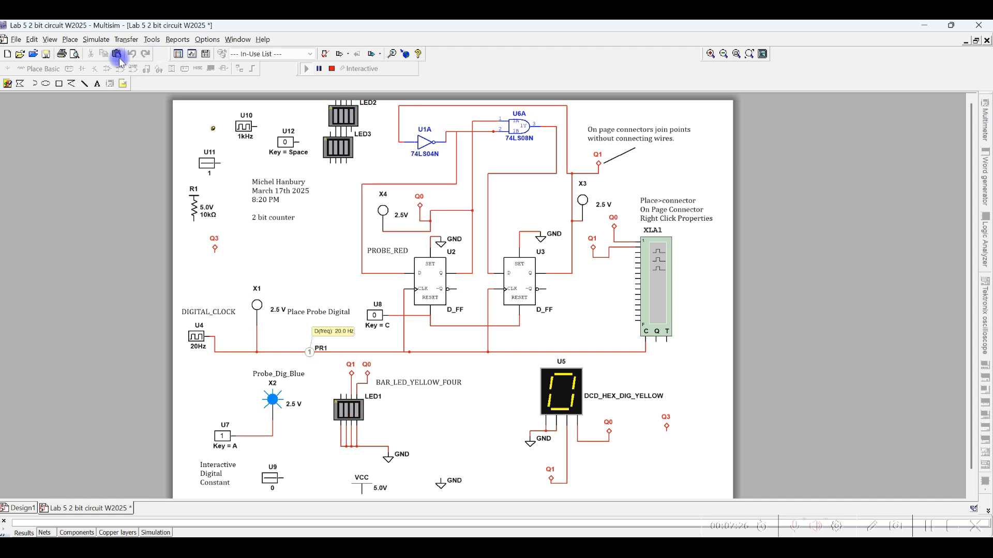
click(331, 69)
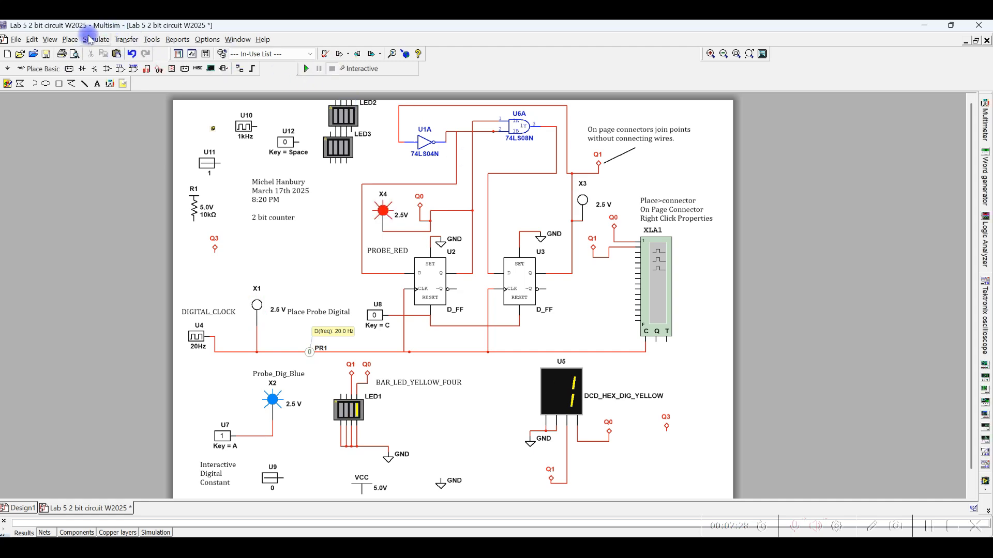
Place a digital probe on the vertical wire from U2's Q output to AND gate U6A and start the simulation.
click(71, 40)
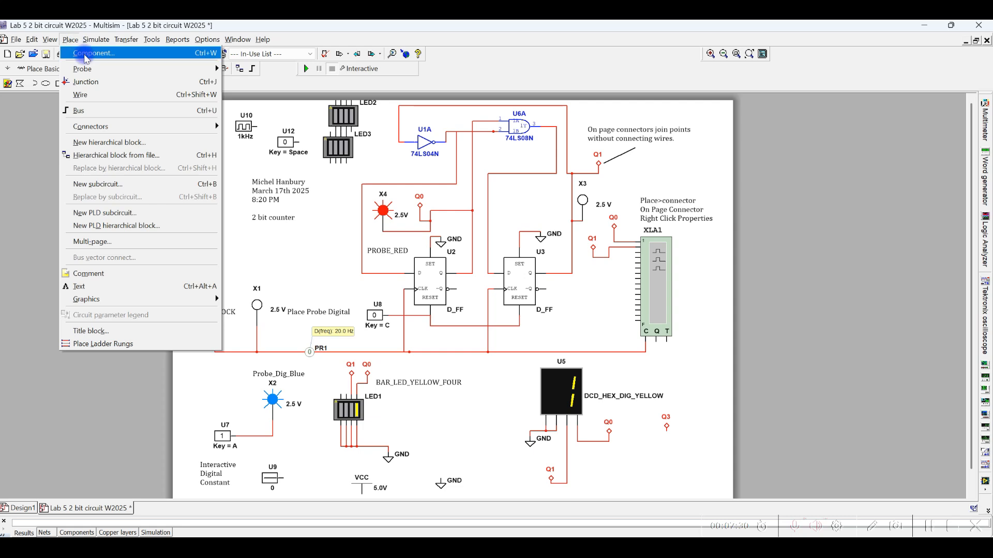
mouse_move(138, 67)
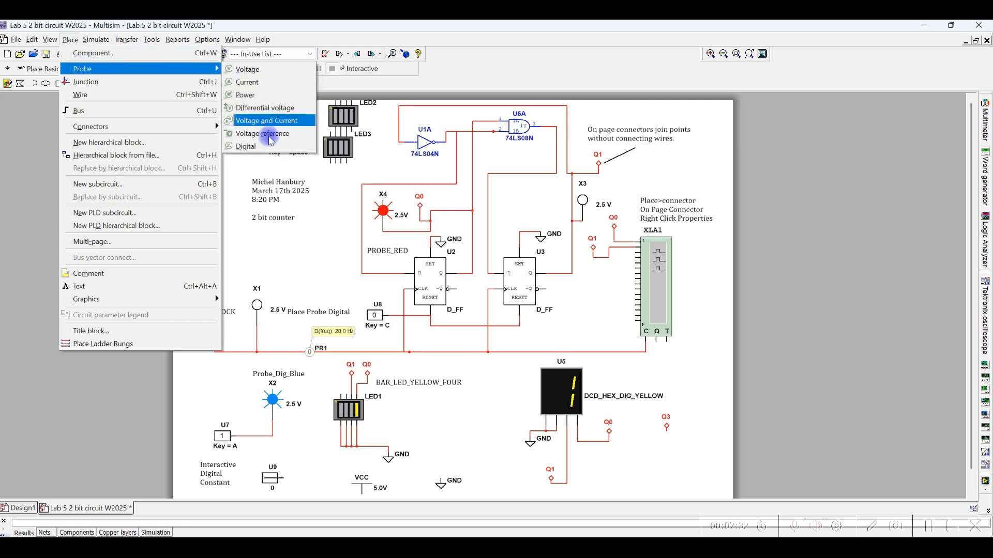
click(245, 147)
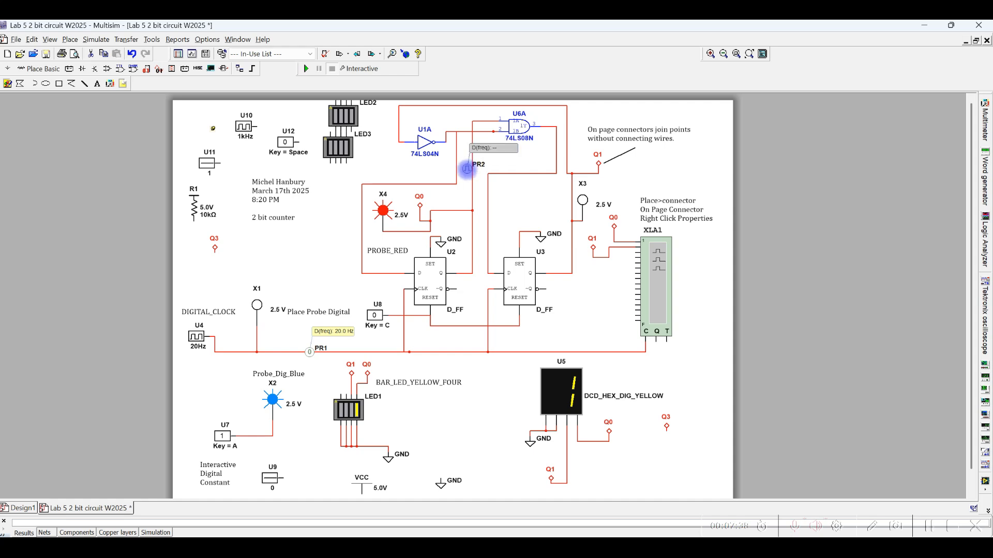
click(473, 175)
click(307, 74)
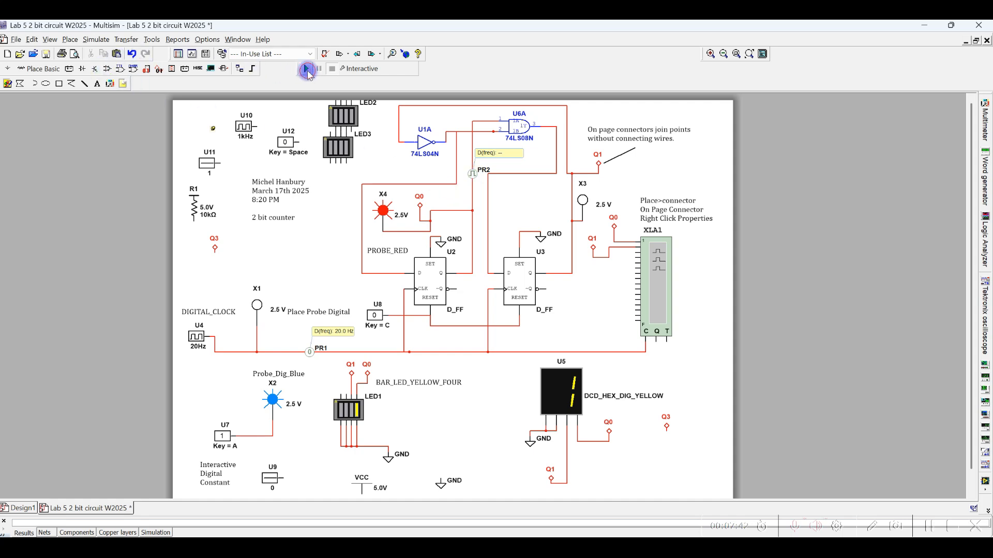